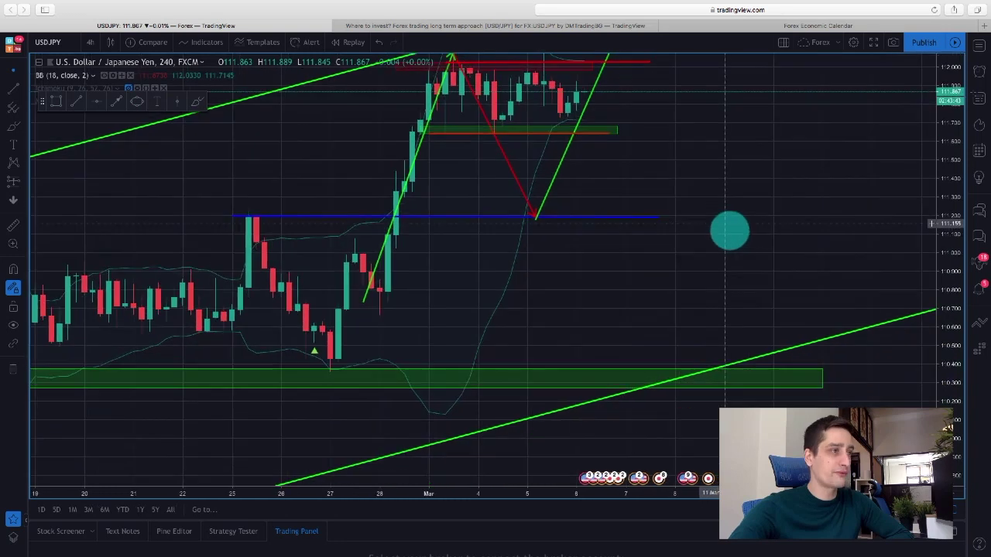
- Compress the price axis, zoom out and pan to frame the channel and February swing
{"action": "left_click_drag", "start_coordinate": [939, 222], "coordinate": [815, 312]}
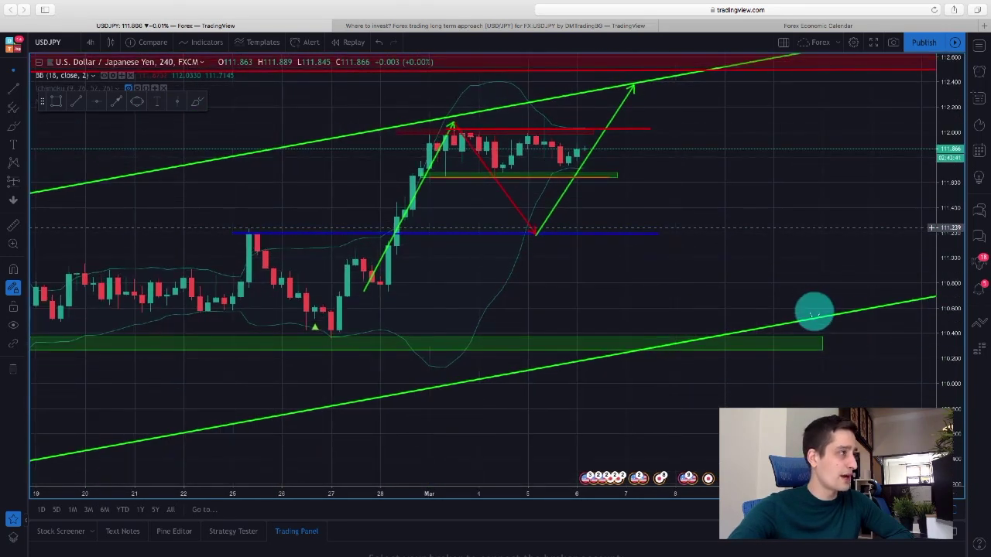
{"action": "scroll", "coordinate": [813, 312], "scroll_direction": "down", "scroll_amount": 3}
{"action": "left_click_drag", "start_coordinate": [765, 284], "coordinate": [769, 277]}
{"action": "scroll", "coordinate": [768, 277], "scroll_direction": "down", "scroll_amount": 4}
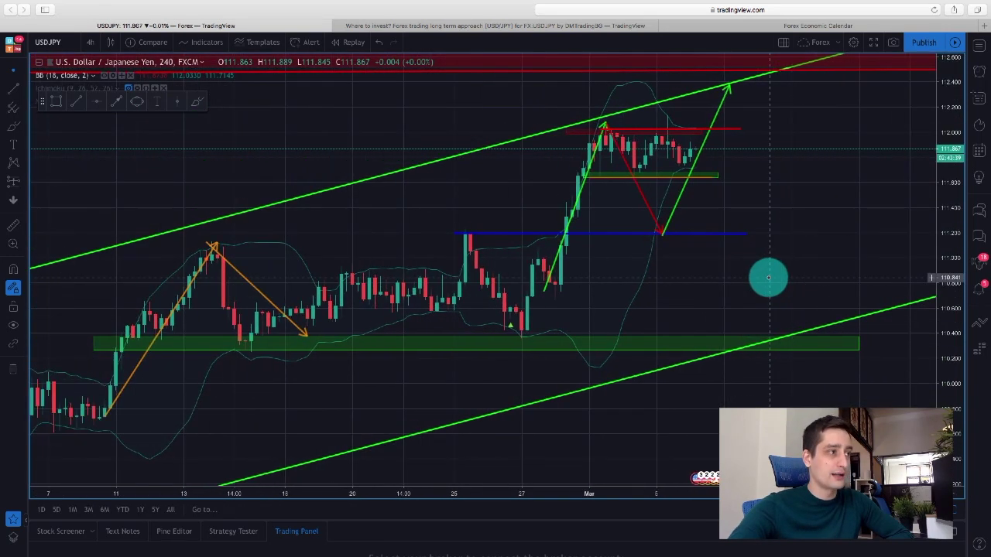
{"action": "left_click_drag", "start_coordinate": [786, 277], "coordinate": [679, 309]}
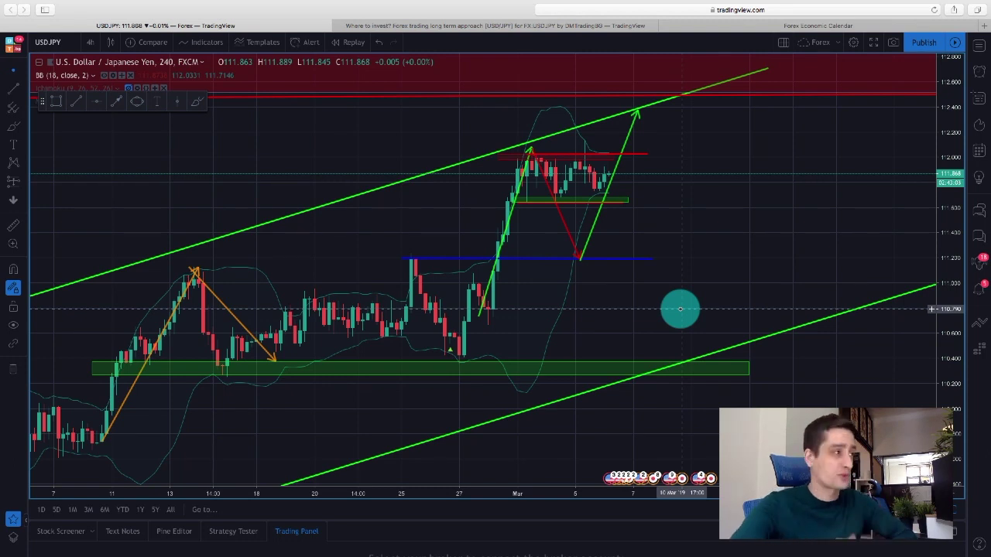
{"action": "scroll", "coordinate": [681, 248], "scroll_direction": "up", "scroll_amount": 2}
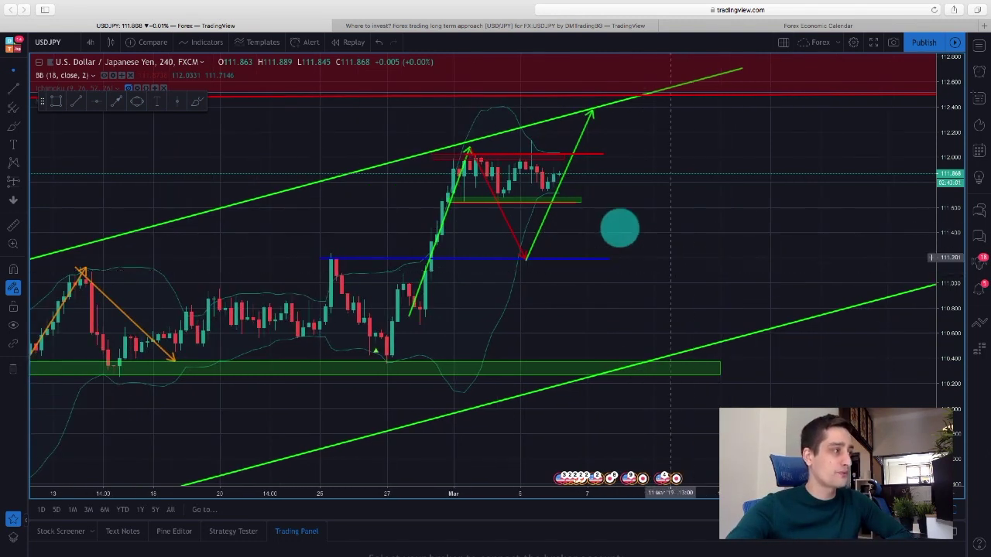
{"action": "scroll", "coordinate": [619, 229], "scroll_direction": "down", "scroll_amount": 3}
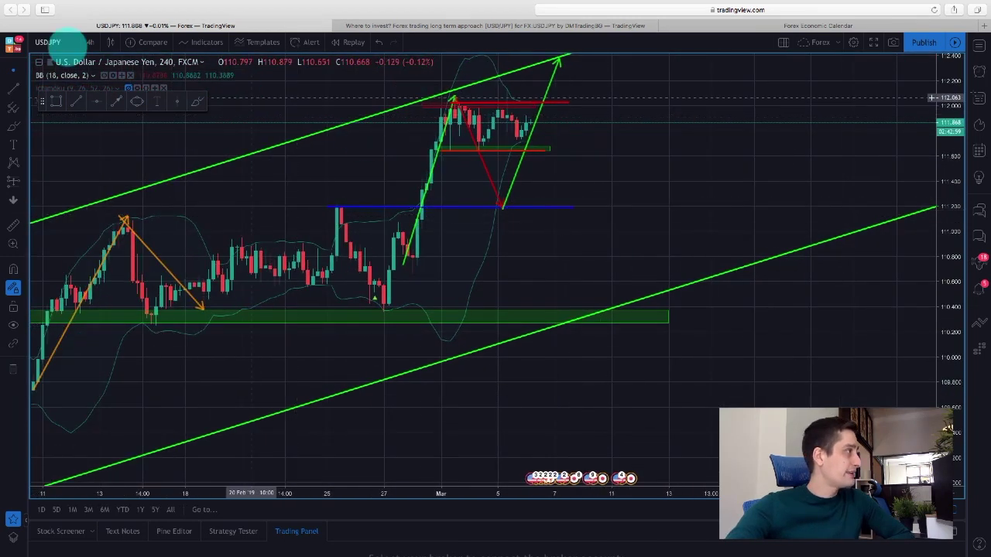
{"action": "left_click", "coordinate": [90, 42]}
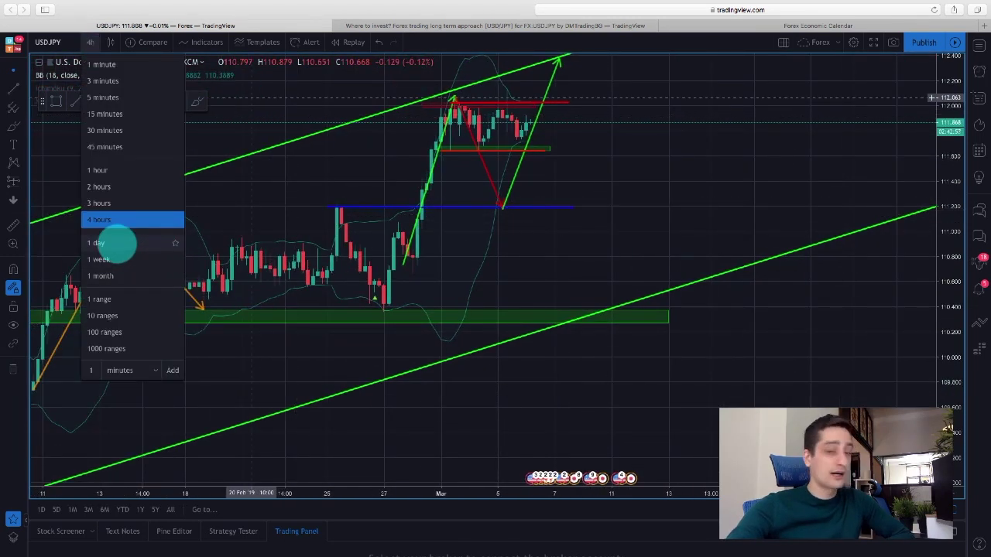
- Switch USD/JPY to the 1-day timeframe and frame the Resistance Area above the channel
{"action": "left_click", "coordinate": [118, 242]}
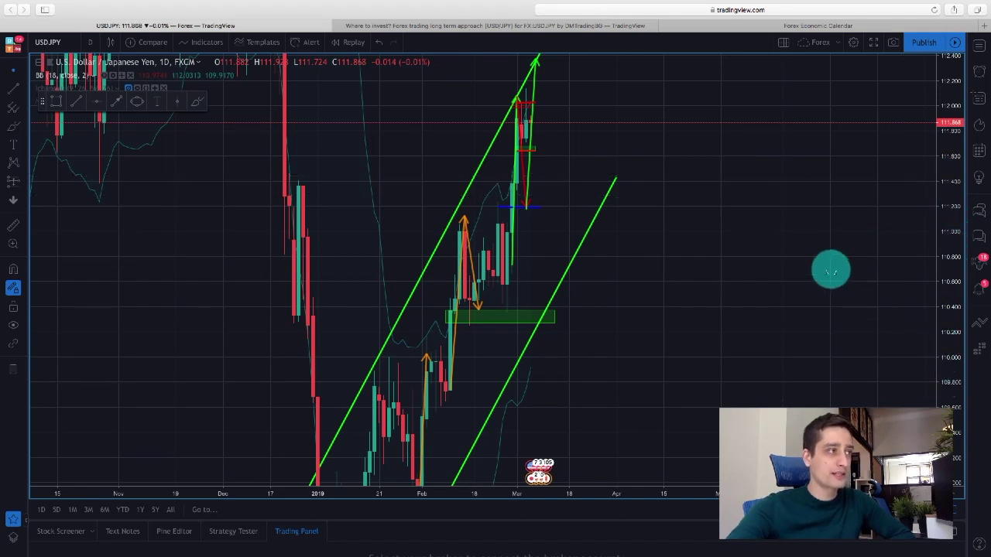
{"action": "scroll", "coordinate": [830, 269], "scroll_direction": "up", "scroll_amount": 3}
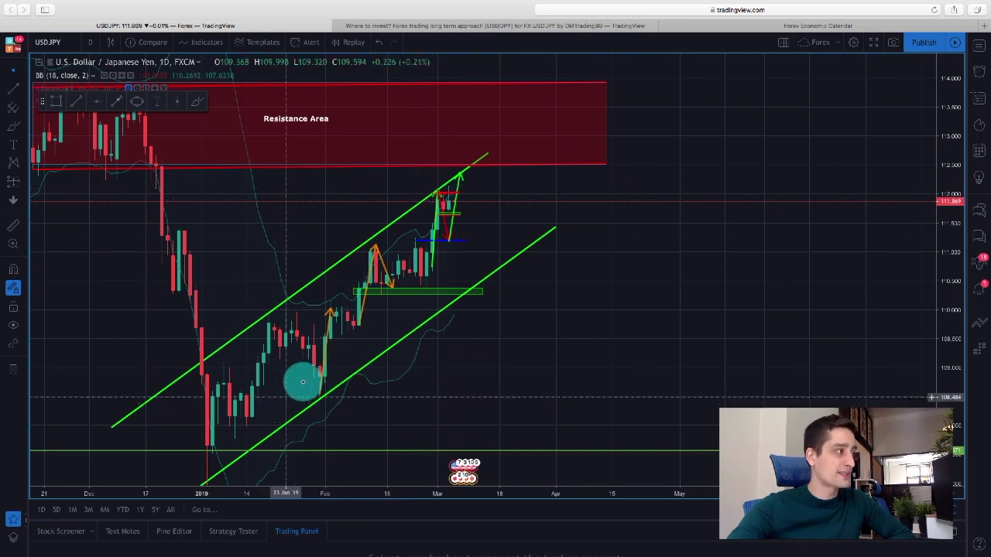
{"action": "left_click_drag", "start_coordinate": [513, 365], "coordinate": [490, 307]}
{"action": "left_click_drag", "start_coordinate": [542, 267], "coordinate": [535, 294]}
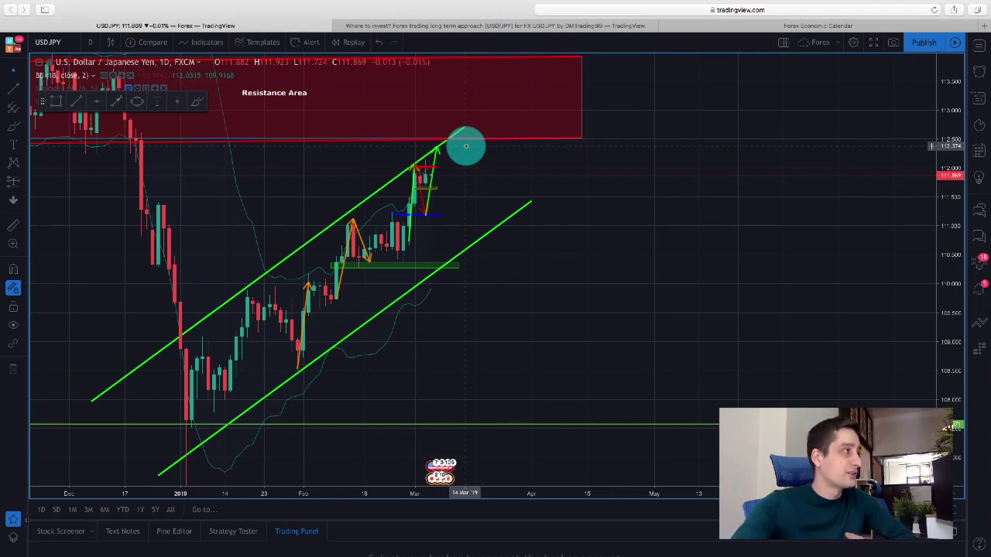
{"action": "left_click_drag", "start_coordinate": [495, 174], "coordinate": [549, 235]}
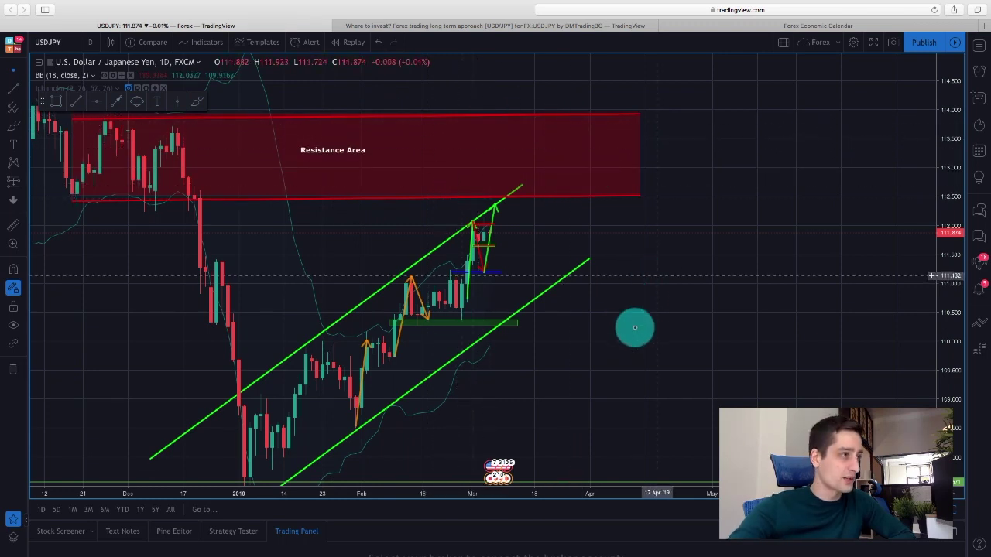
{"action": "left_click", "coordinate": [90, 42]}
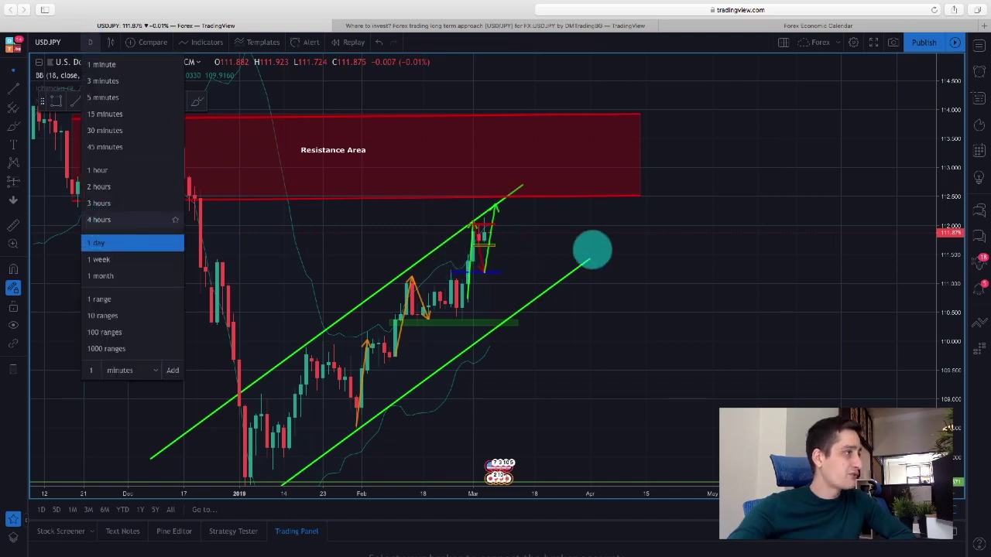
- Return to the 4-hour timeframe and rescale to show channel, resistance and February swings
{"action": "left_click", "coordinate": [600, 249]}
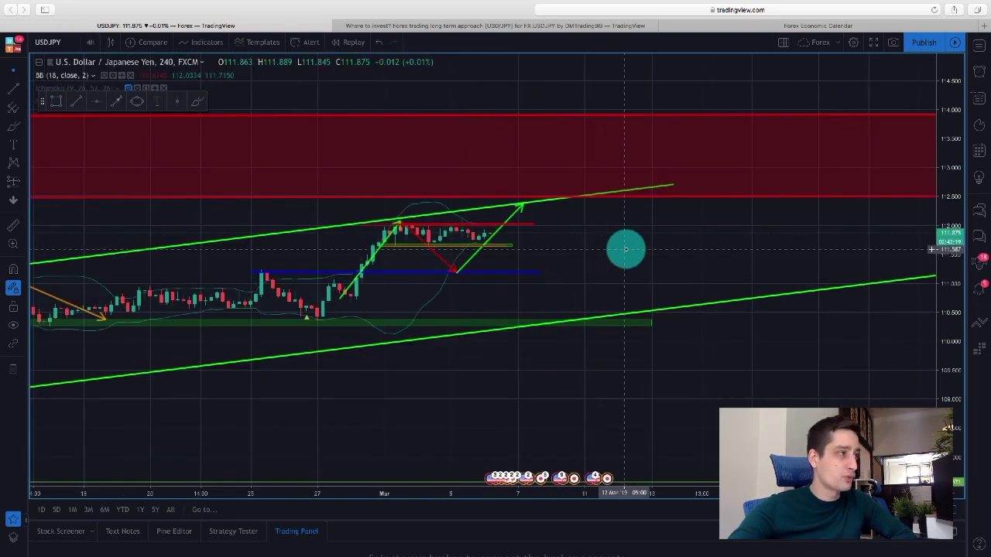
{"action": "left_click_drag", "start_coordinate": [946, 369], "coordinate": [931, 289]}
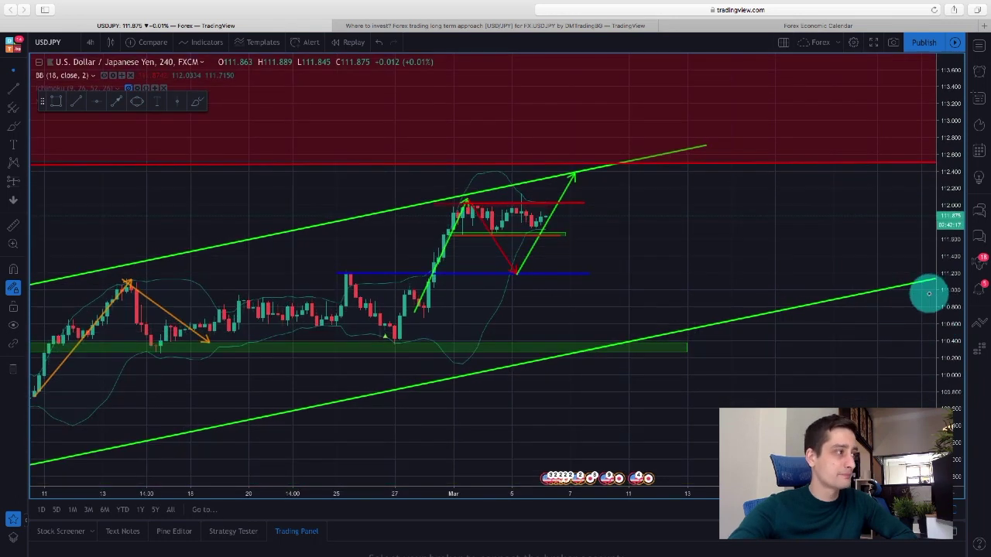
{"action": "scroll", "coordinate": [562, 366], "scroll_direction": "down", "scroll_amount": 2}
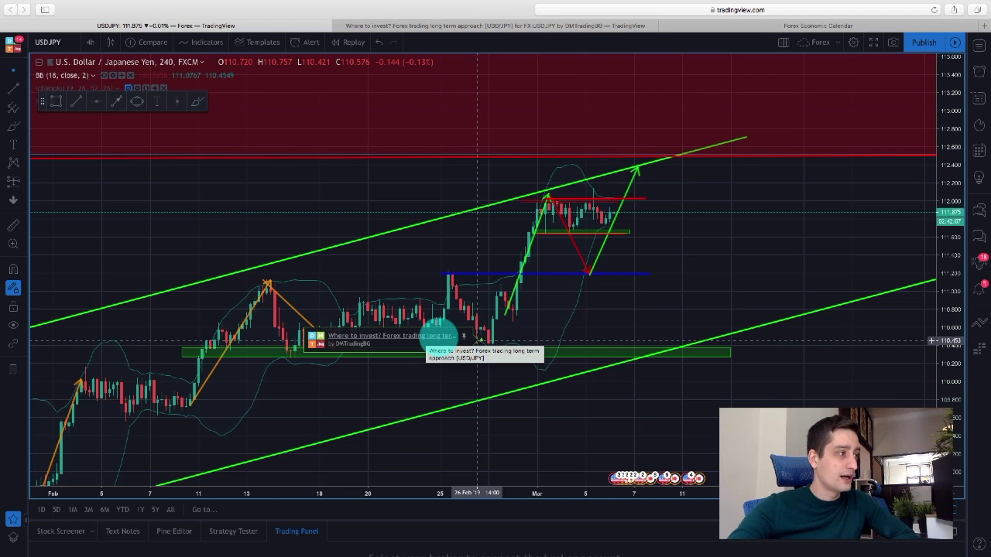
{"action": "scroll", "coordinate": [648, 453], "scroll_direction": "right", "scroll_amount": 5}
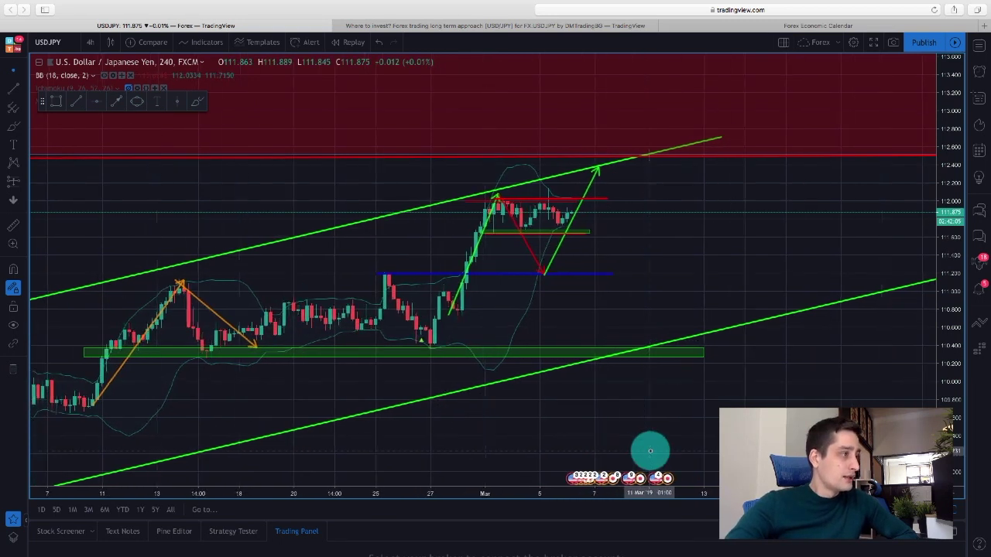
{"action": "scroll", "coordinate": [589, 441], "scroll_direction": "left", "scroll_amount": 6}
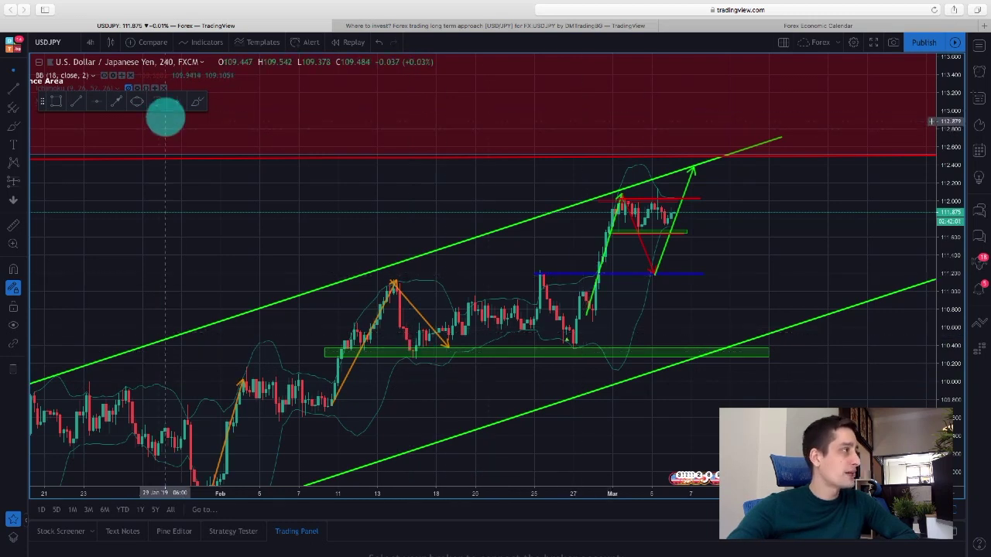
- With a yellow brush, circle the low inside the green zone
{"action": "left_click", "coordinate": [197, 102]}
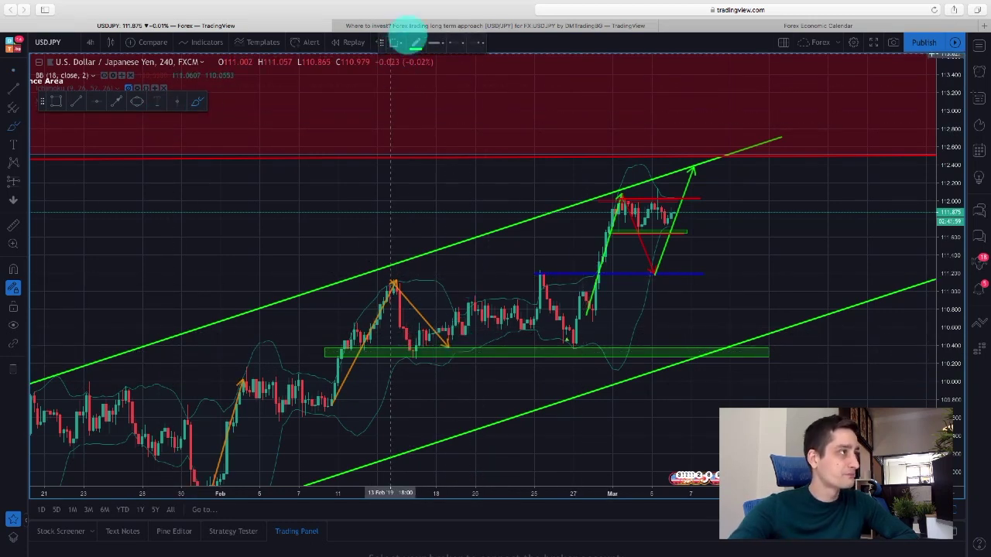
{"action": "left_click", "coordinate": [416, 45]}
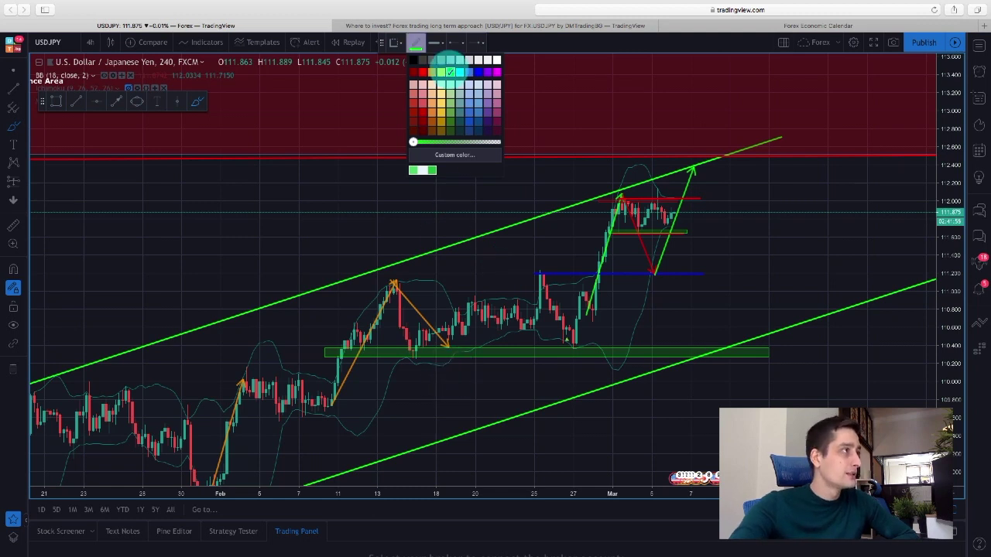
{"action": "left_click", "coordinate": [440, 72]}
{"action": "mouse_move", "coordinate": [449, 347]}
{"action": "left_mouse_down"}
{"action": "mouse_move", "coordinate": [415, 343]}
{"action": "mouse_move", "coordinate": [400, 353]}
{"action": "mouse_move", "coordinate": [434, 360]}
{"action": "mouse_move", "coordinate": [420, 351]}
{"action": "left_mouse_up"}
{"action": "scroll", "coordinate": [379, 364], "scroll_direction": "left", "scroll_amount": 1}
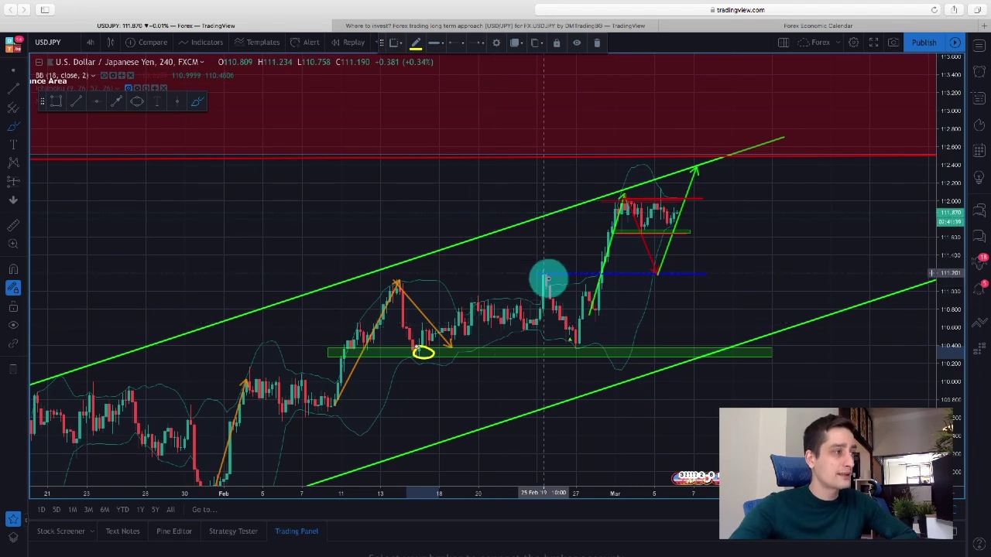
- Draw a yellow line down from the blue level's high and the consolidation range edges
{"action": "left_click_drag", "start_coordinate": [545, 277], "coordinate": [589, 342]}
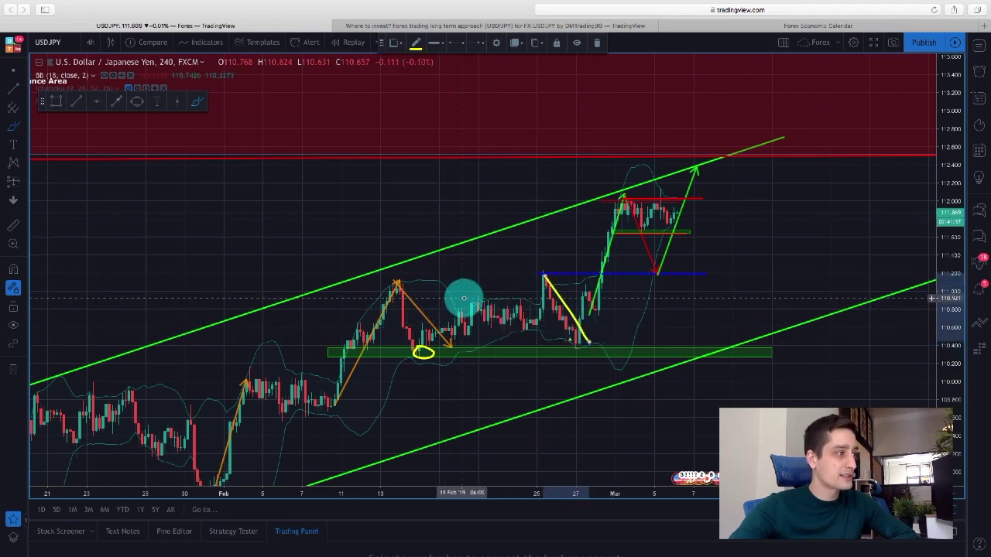
{"action": "left_click_drag", "start_coordinate": [463, 300], "coordinate": [539, 301]}
{"action": "left_click_drag", "start_coordinate": [465, 332], "coordinate": [539, 332]}
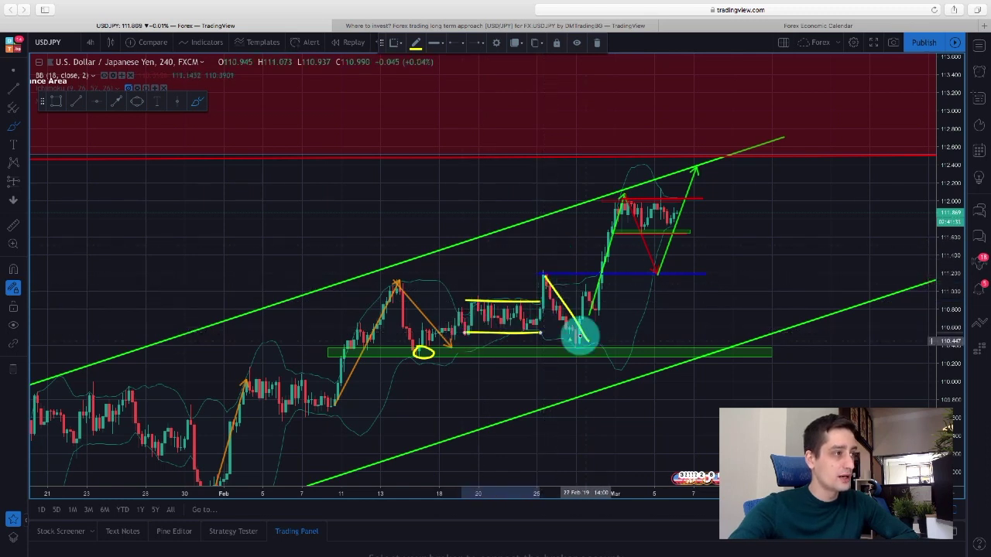
{"action": "left_click_drag", "start_coordinate": [579, 340], "coordinate": [592, 328]}
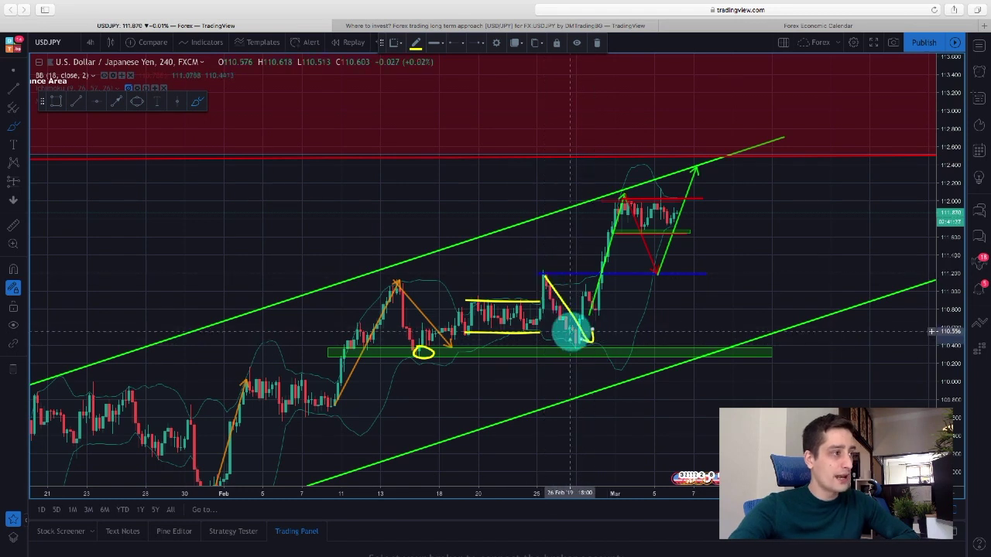
- Add a yellow arrow extending toward the lower channel line
{"action": "scroll", "coordinate": [570, 331], "scroll_direction": "right", "scroll_amount": 5}
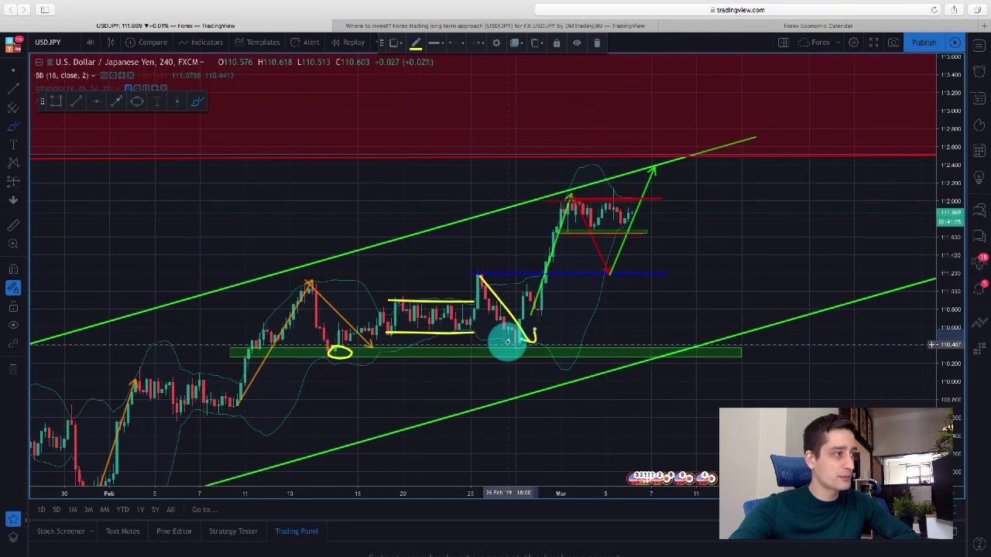
{"action": "scroll", "coordinate": [510, 341], "scroll_direction": "left", "scroll_amount": 5}
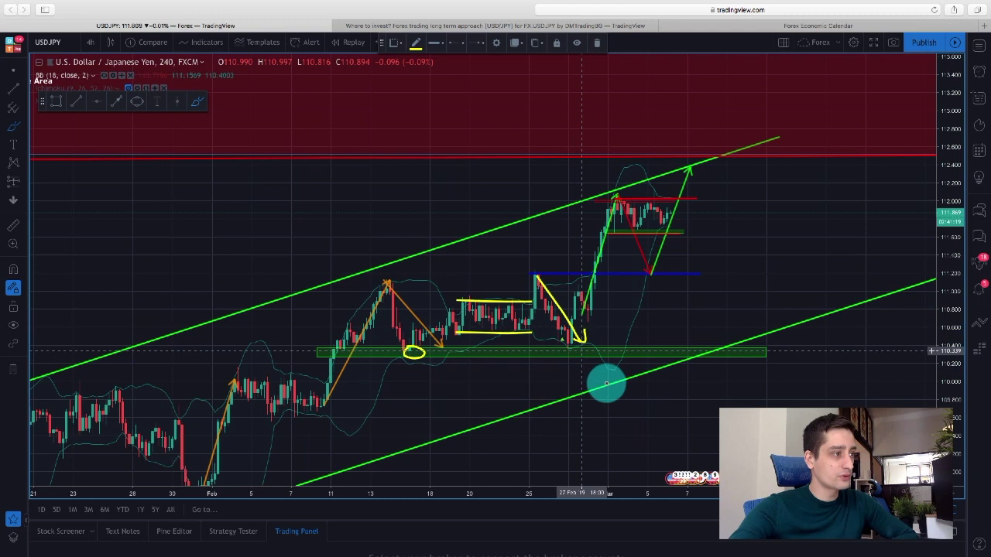
{"action": "scroll", "coordinate": [596, 379], "scroll_direction": "left", "scroll_amount": 1}
{"action": "left_click_drag", "start_coordinate": [598, 379], "coordinate": [611, 385]}
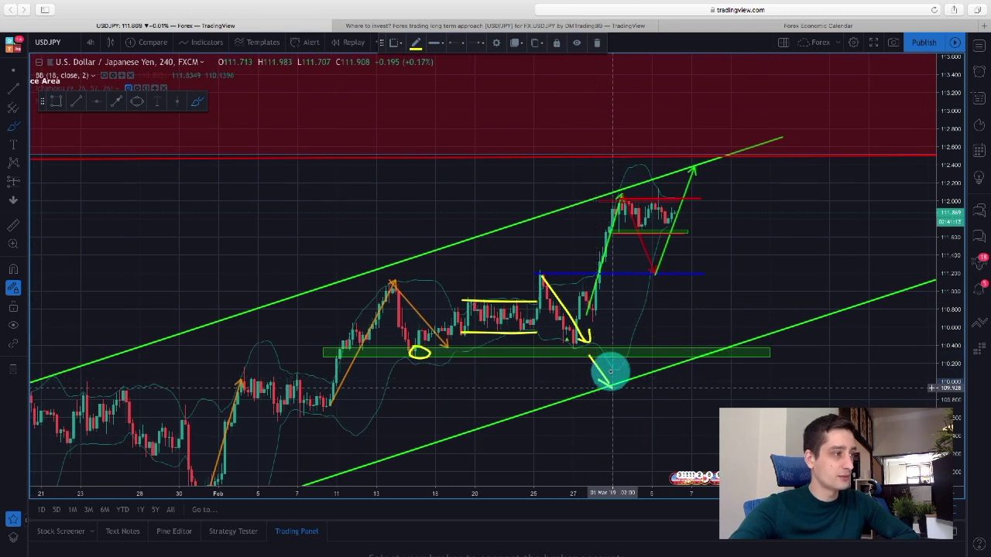
{"action": "scroll", "coordinate": [546, 417], "scroll_direction": "left", "scroll_amount": 1}
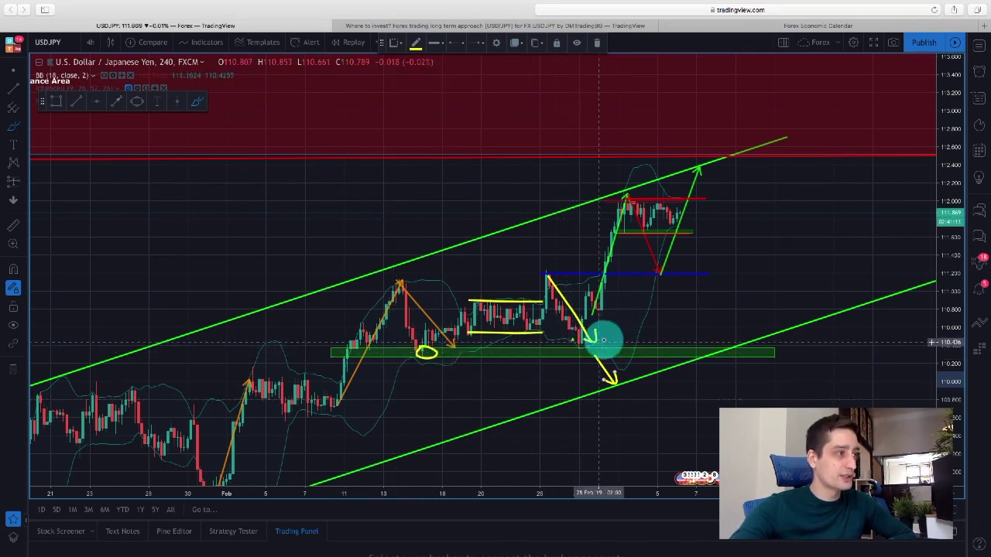
{"action": "scroll", "coordinate": [601, 340], "scroll_direction": "up", "scroll_amount": 2}
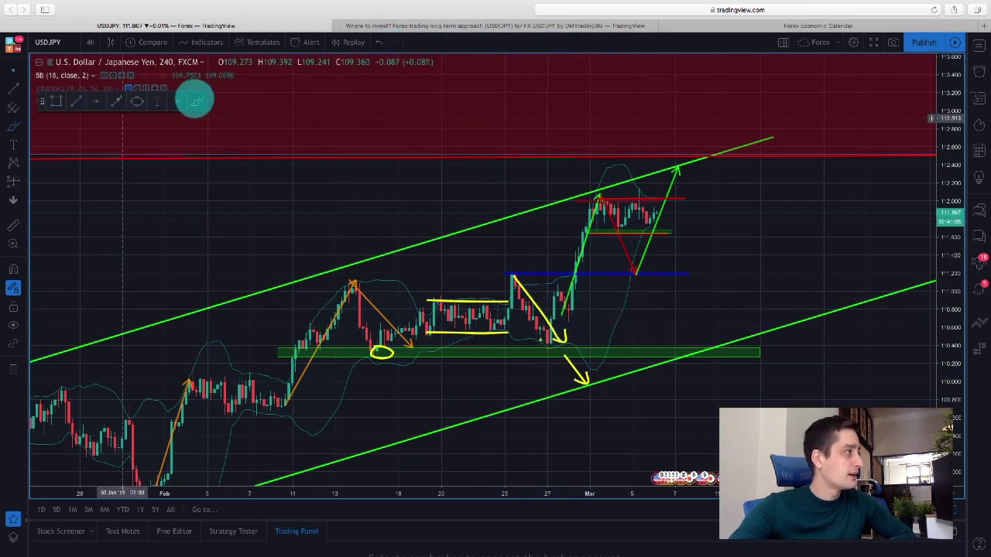
- With a blue brush, circle the late-February low candle and its matching spot in the green zone
{"action": "left_click", "coordinate": [195, 101]}
{"action": "left_click", "coordinate": [416, 43]}
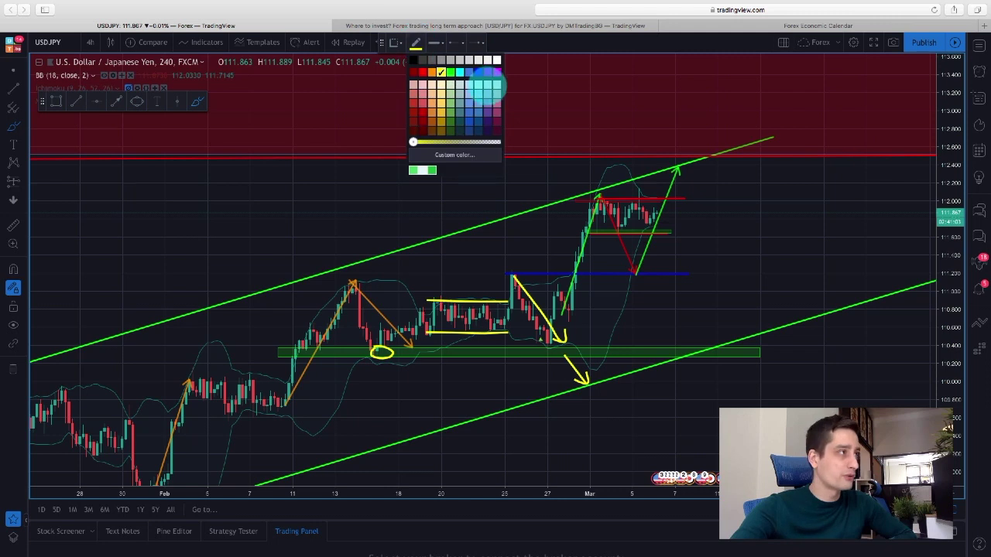
{"action": "left_click", "coordinate": [478, 72]}
{"action": "mouse_move", "coordinate": [554, 312]}
{"action": "left_mouse_down"}
{"action": "mouse_move", "coordinate": [537, 325]}
{"action": "mouse_move", "coordinate": [557, 321]}
{"action": "mouse_move", "coordinate": [547, 311]}
{"action": "left_mouse_up"}
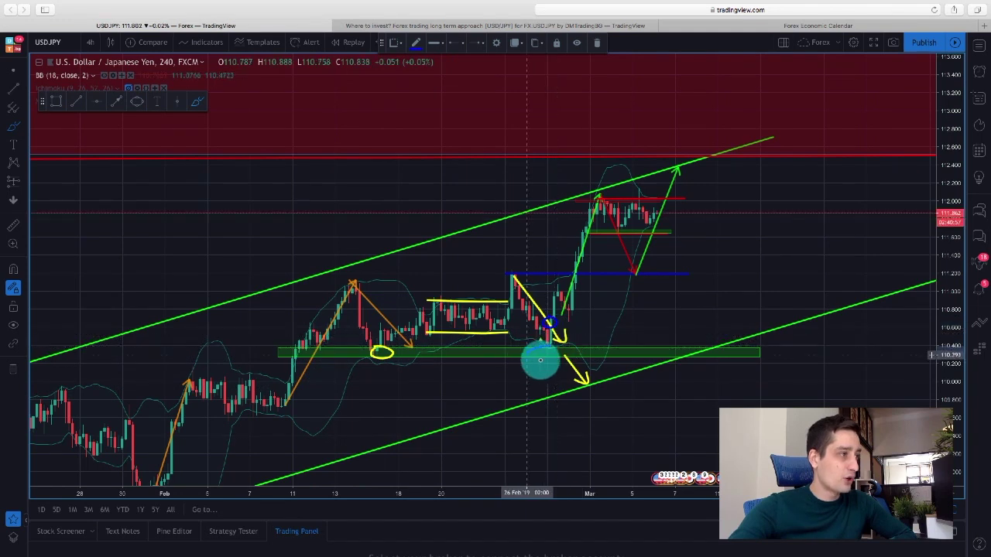
{"action": "mouse_move", "coordinate": [540, 360]}
{"action": "left_mouse_down"}
{"action": "mouse_move", "coordinate": [552, 347]}
{"action": "mouse_move", "coordinate": [541, 343]}
{"action": "left_mouse_up"}
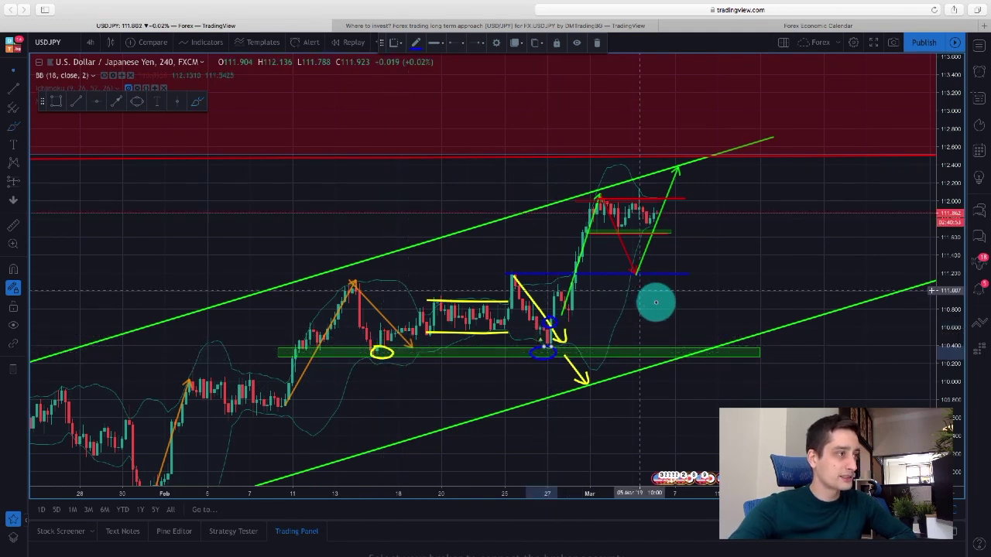
{"action": "scroll", "coordinate": [655, 303], "scroll_direction": "up", "scroll_amount": 3}
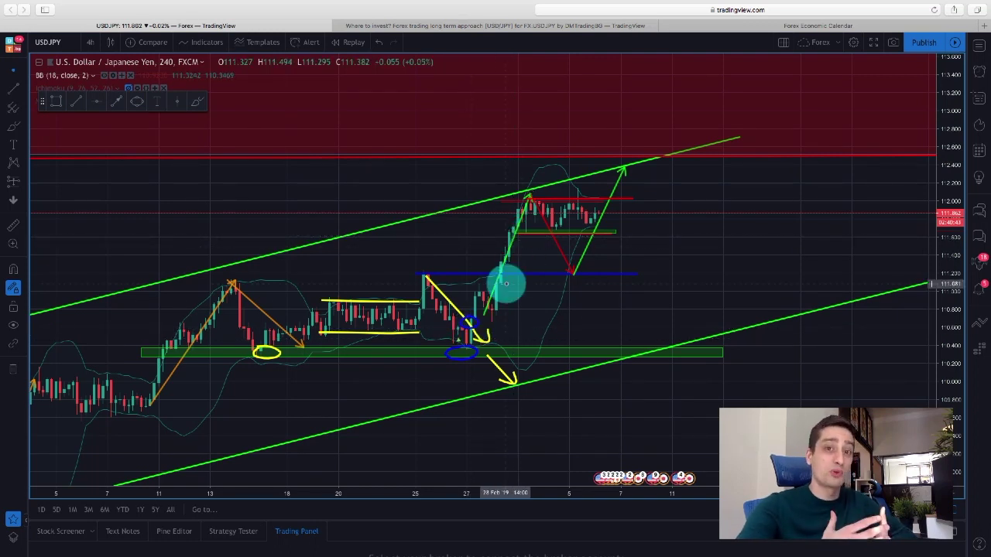
- Pan toward the recent price action and reset the price scale to fit
{"action": "left_click_drag", "start_coordinate": [624, 307], "coordinate": [491, 347]}
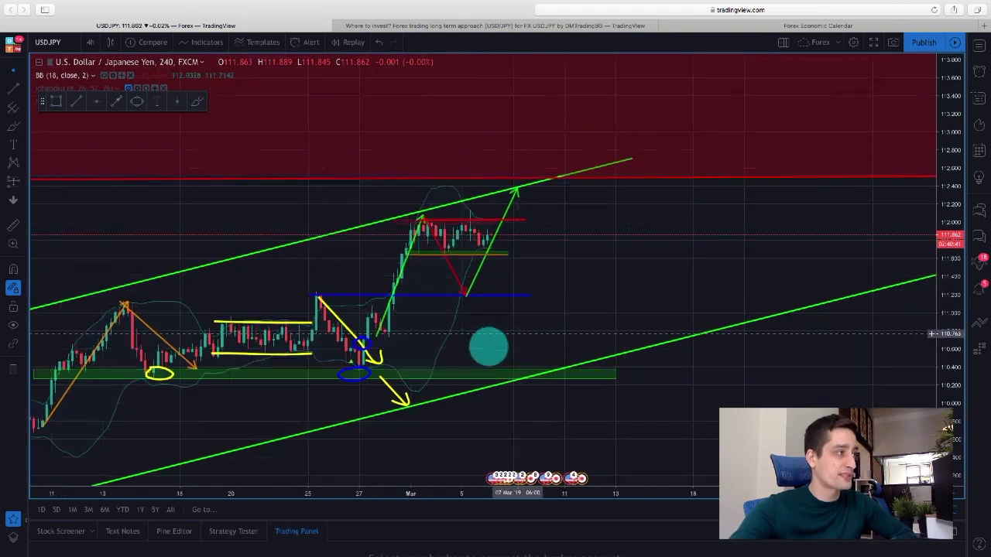
{"action": "double_click", "coordinate": [955, 361]}
{"action": "scroll", "coordinate": [544, 357], "scroll_direction": "up", "scroll_amount": 2}
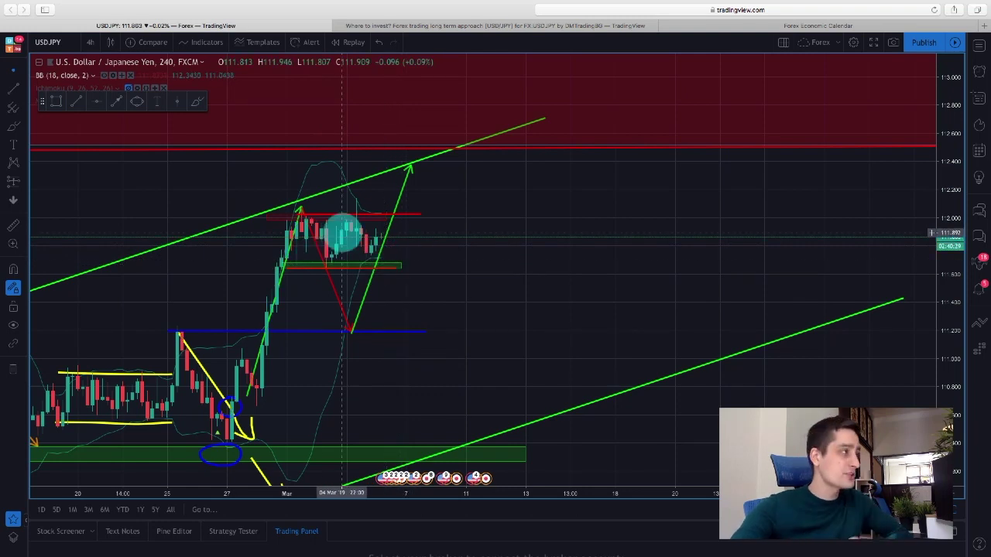
{"action": "scroll", "coordinate": [573, 327], "scroll_direction": "down", "scroll_amount": 2}
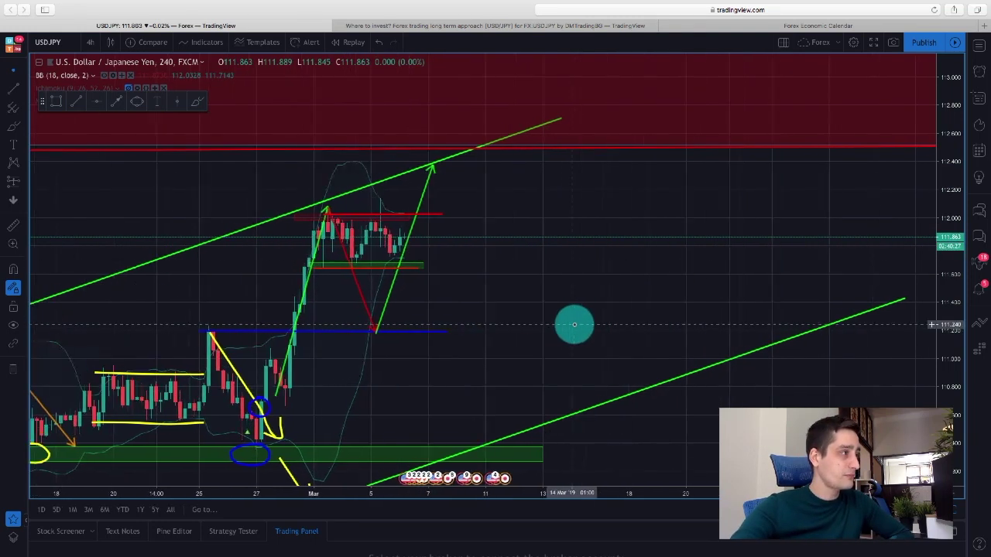
- Draw a cyan brush loop around the early-March peak above the consolidation
{"action": "left_click", "coordinate": [196, 101]}
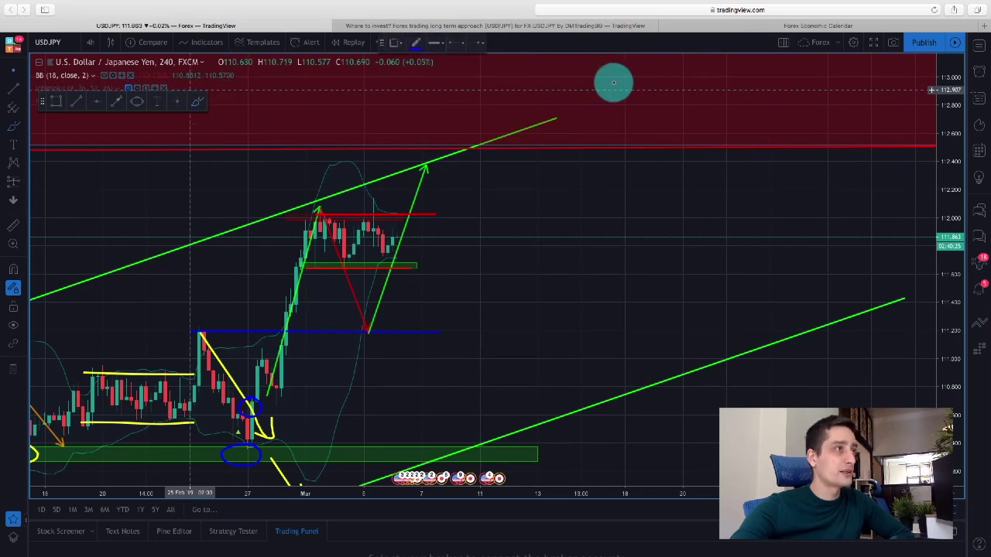
{"action": "left_click", "coordinate": [422, 45]}
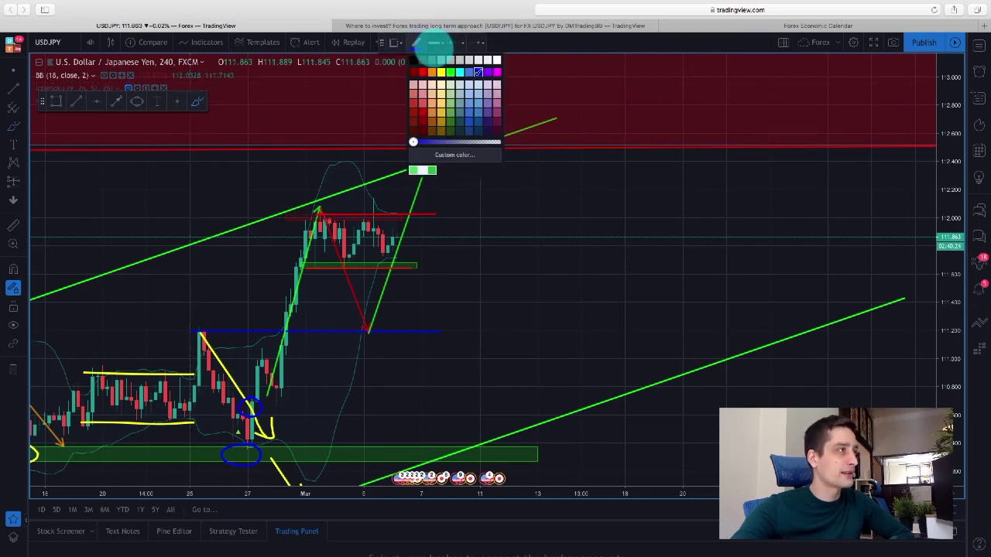
{"action": "left_click", "coordinate": [459, 72]}
{"action": "mouse_move", "coordinate": [376, 193]}
{"action": "left_mouse_down"}
{"action": "mouse_move", "coordinate": [360, 206]}
{"action": "mouse_move", "coordinate": [372, 221]}
{"action": "mouse_move", "coordinate": [378, 189]}
{"action": "left_mouse_up"}
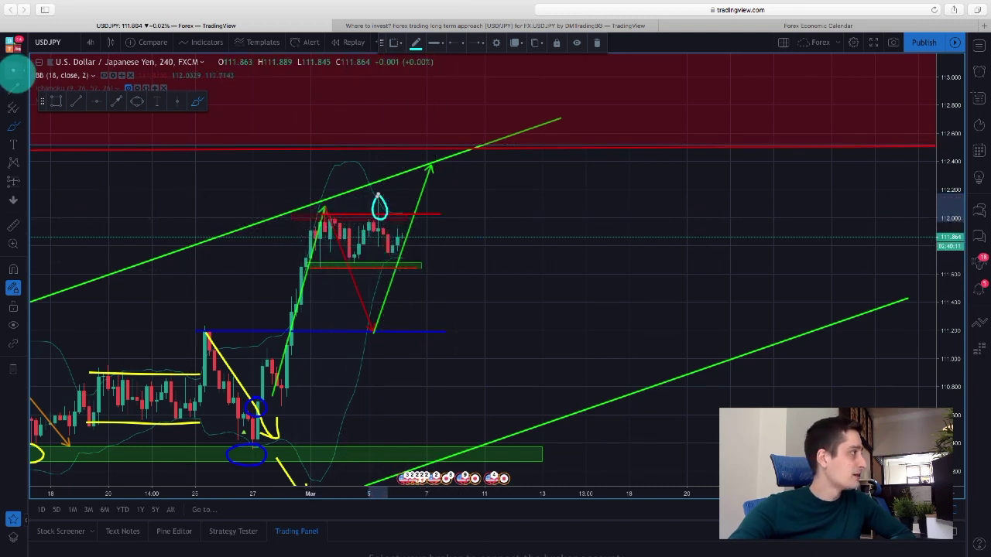
{"action": "left_click", "coordinate": [505, 255]}
{"action": "scroll", "coordinate": [504, 255], "scroll_direction": "up", "scroll_amount": 1}
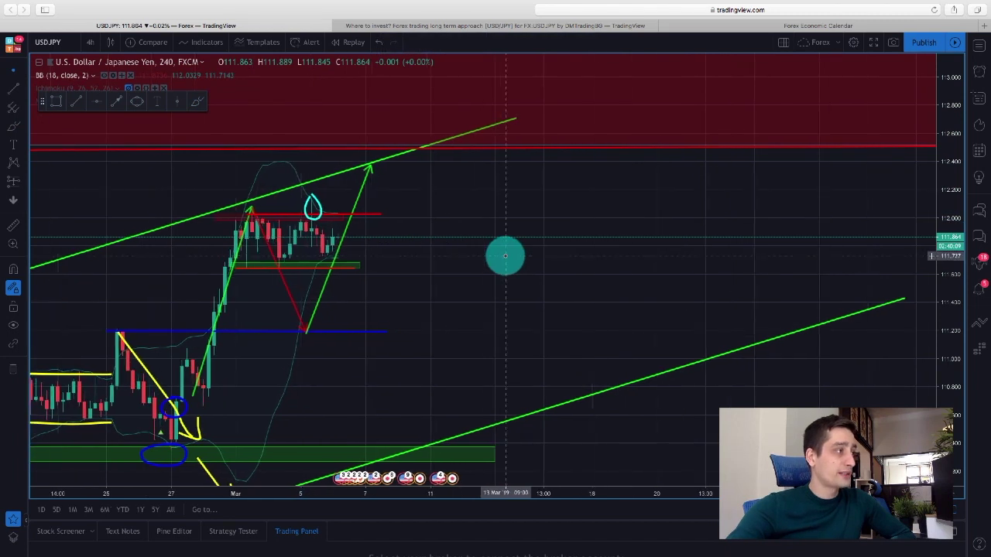
{"action": "scroll", "coordinate": [505, 255], "scroll_direction": "up", "scroll_amount": 1}
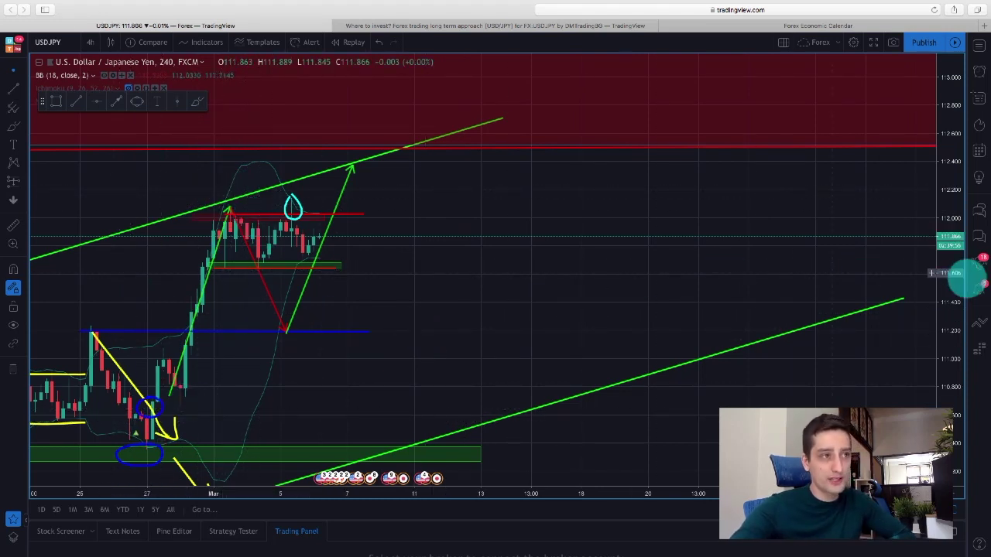
{"action": "left_click_drag", "start_coordinate": [951, 274], "coordinate": [949, 382]}
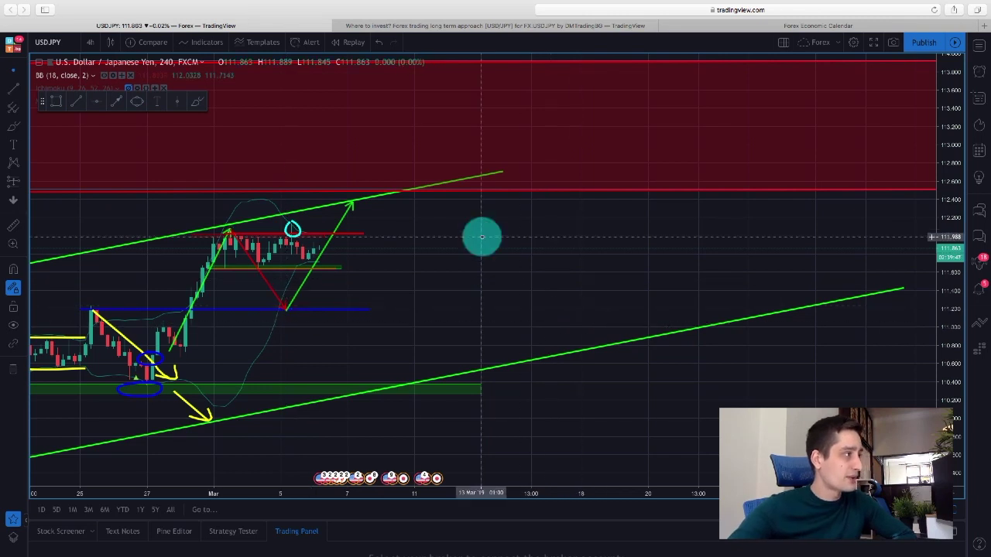
{"action": "scroll", "coordinate": [846, 313], "scroll_direction": "up", "scroll_amount": 1}
{"action": "left_click_drag", "start_coordinate": [943, 383], "coordinate": [188, 224]}
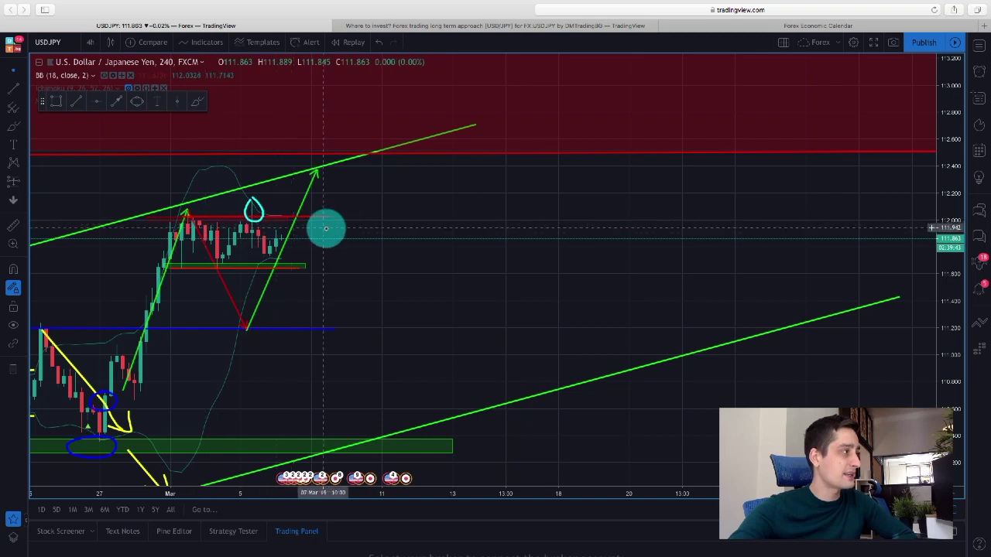
{"action": "left_click_drag", "start_coordinate": [287, 221], "coordinate": [338, 227]}
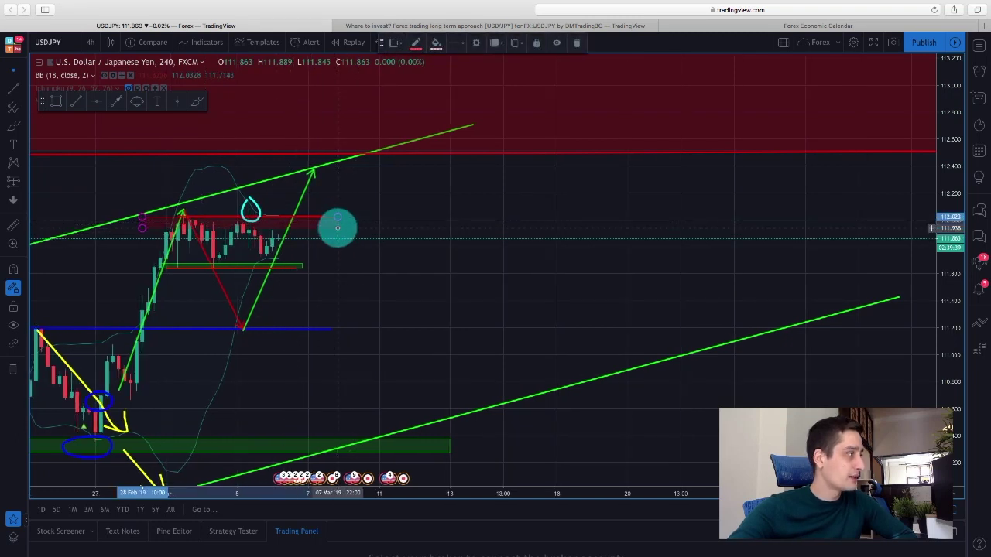
- Drag the green support zone's right edge further right into future bars
{"action": "left_click", "coordinate": [400, 281]}
{"action": "mouse_move", "coordinate": [325, 279]}
{"action": "left_mouse_down"}
{"action": "mouse_move", "coordinate": [312, 267]}
{"action": "mouse_move", "coordinate": [379, 260]}
{"action": "left_mouse_up"}
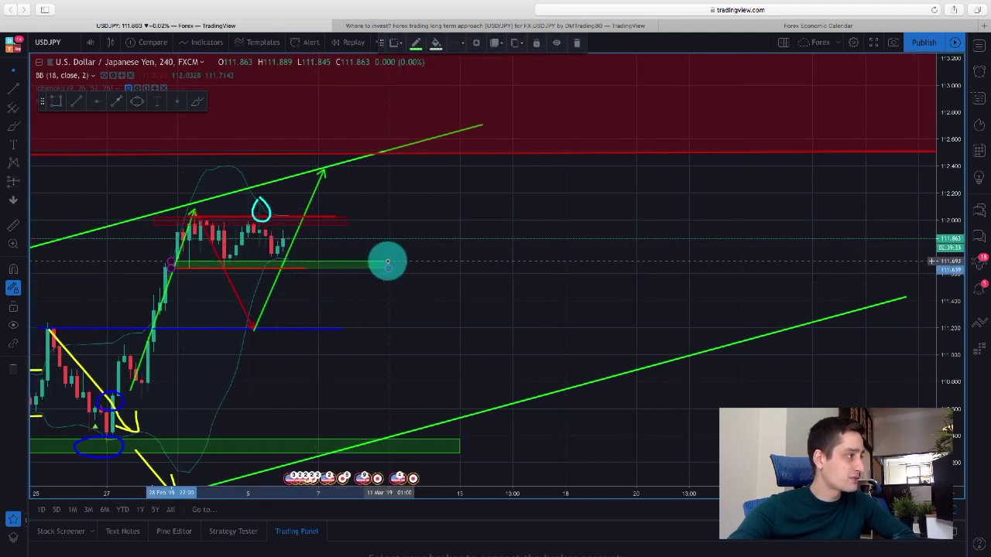
{"action": "scroll", "coordinate": [364, 310], "scroll_direction": "down", "scroll_amount": 2}
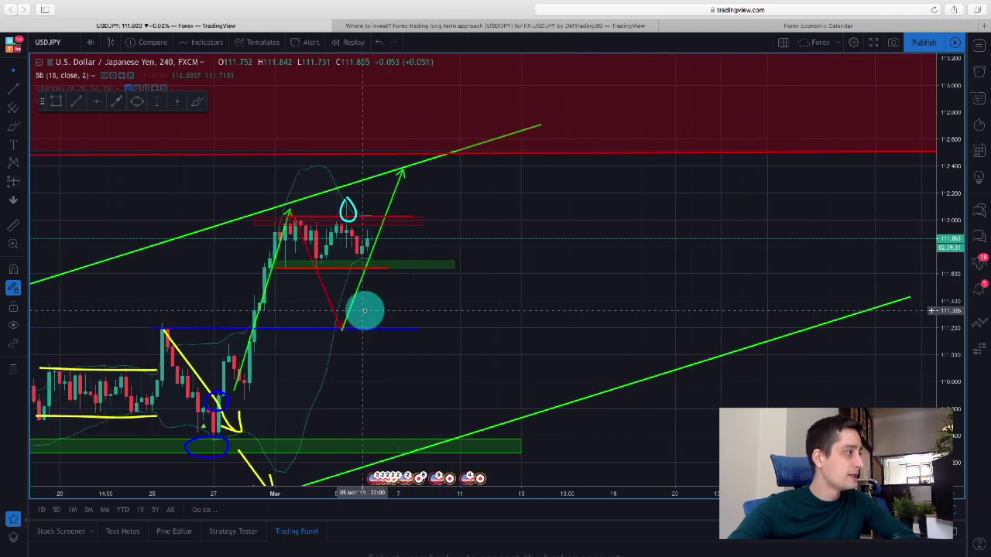
{"action": "left_click", "coordinate": [387, 302]}
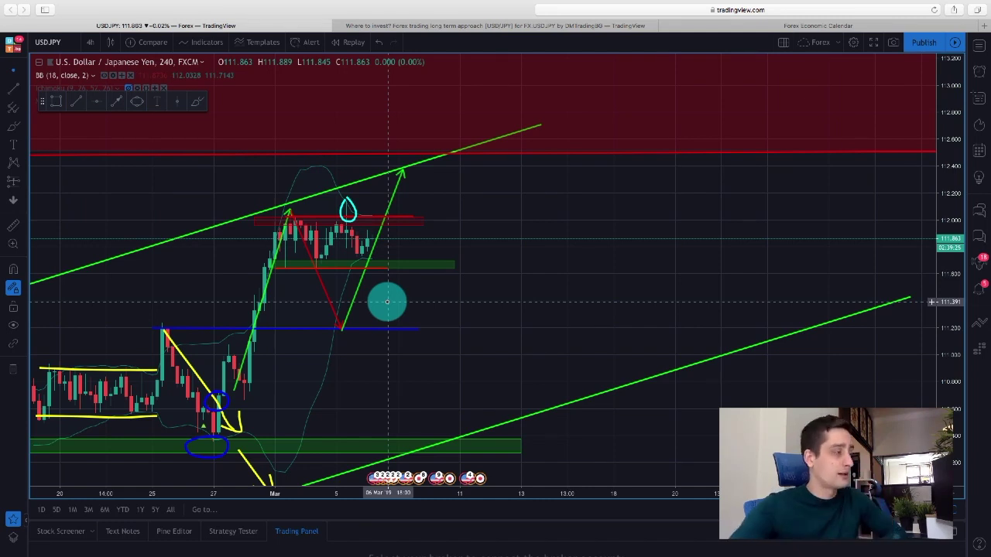
- Check the red resistance zone, then squeeze the price axis and scroll to review the zones
{"action": "scroll", "coordinate": [398, 303], "scroll_direction": "right", "scroll_amount": 5}
{"action": "left_click", "coordinate": [146, 210]}
{"action": "left_click", "coordinate": [208, 303]}
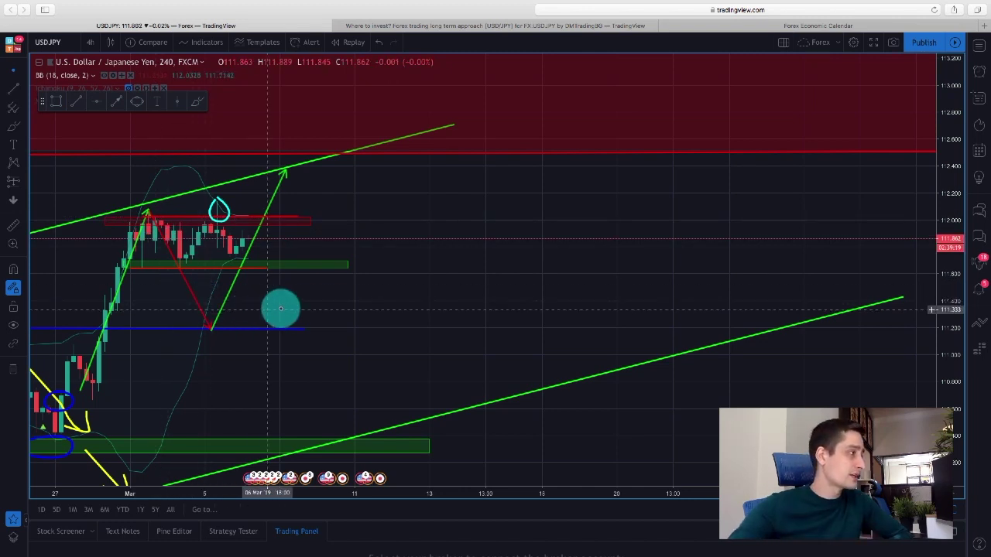
{"action": "scroll", "coordinate": [402, 303], "scroll_direction": "left", "scroll_amount": 5}
{"action": "left_click_drag", "start_coordinate": [947, 281], "coordinate": [929, 332]}
{"action": "scroll", "coordinate": [622, 295], "scroll_direction": "left", "scroll_amount": 4}
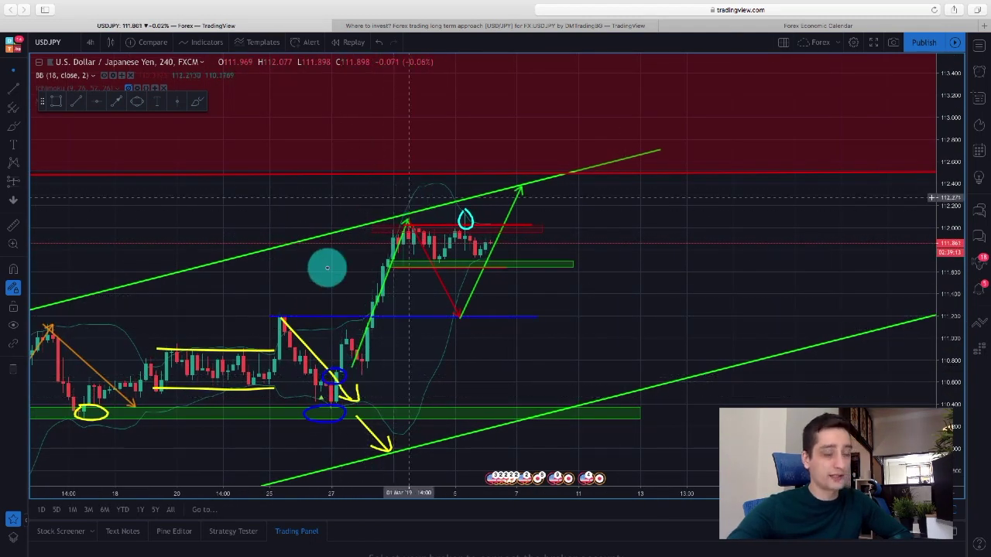
{"action": "scroll", "coordinate": [418, 235], "scroll_direction": "right", "scroll_amount": 3}
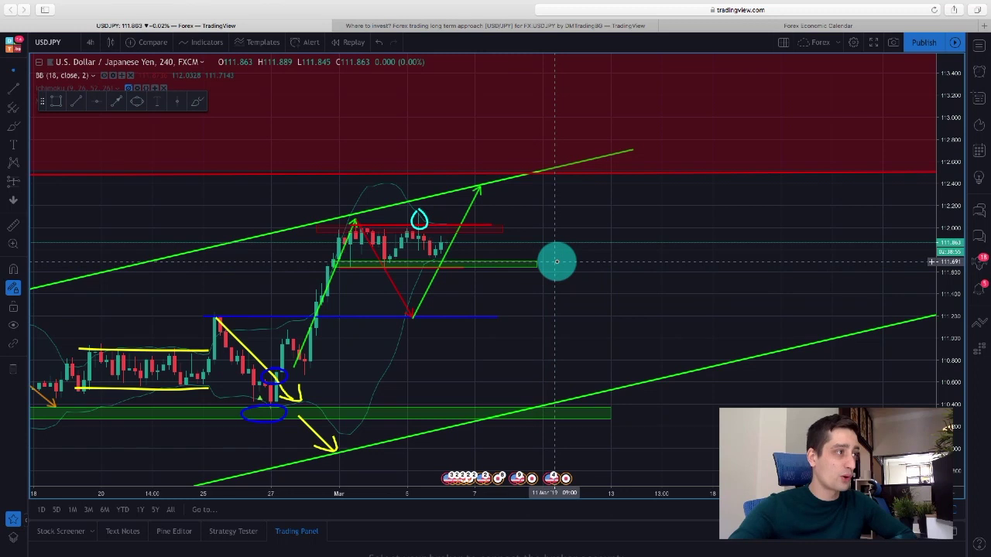
{"action": "scroll", "coordinate": [556, 261], "scroll_direction": "left", "scroll_amount": 6}
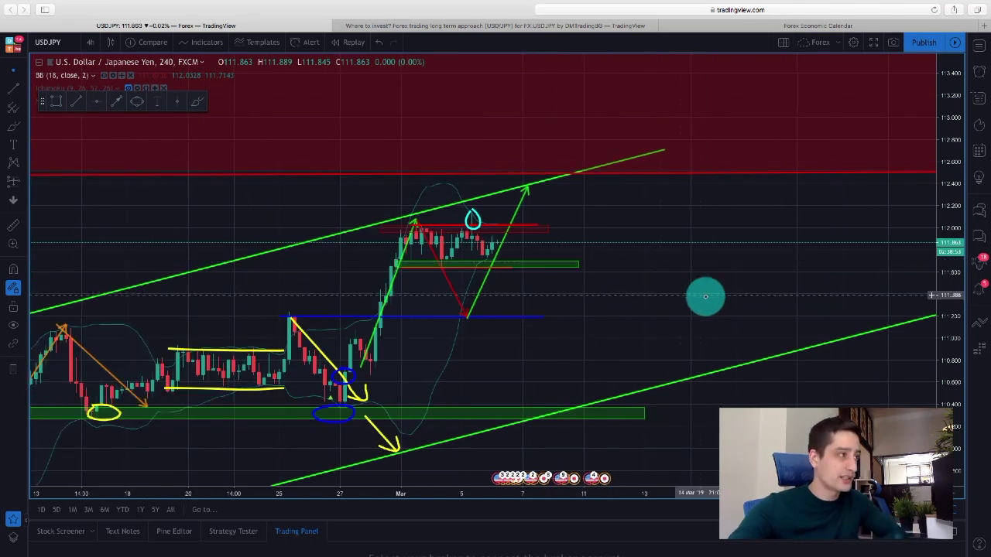
{"action": "scroll", "coordinate": [582, 322], "scroll_direction": "right", "scroll_amount": 5}
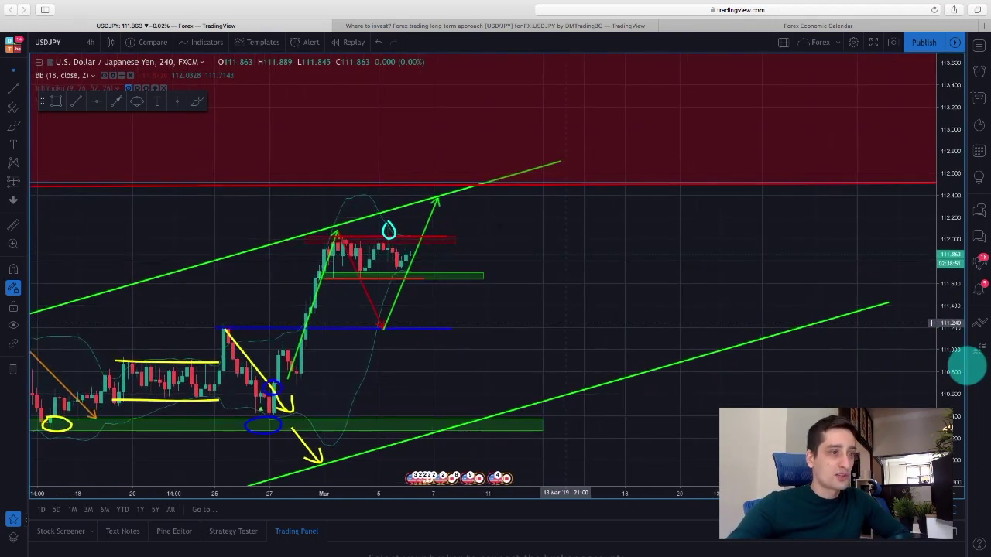
{"action": "scroll", "coordinate": [643, 332], "scroll_direction": "right", "scroll_amount": 5}
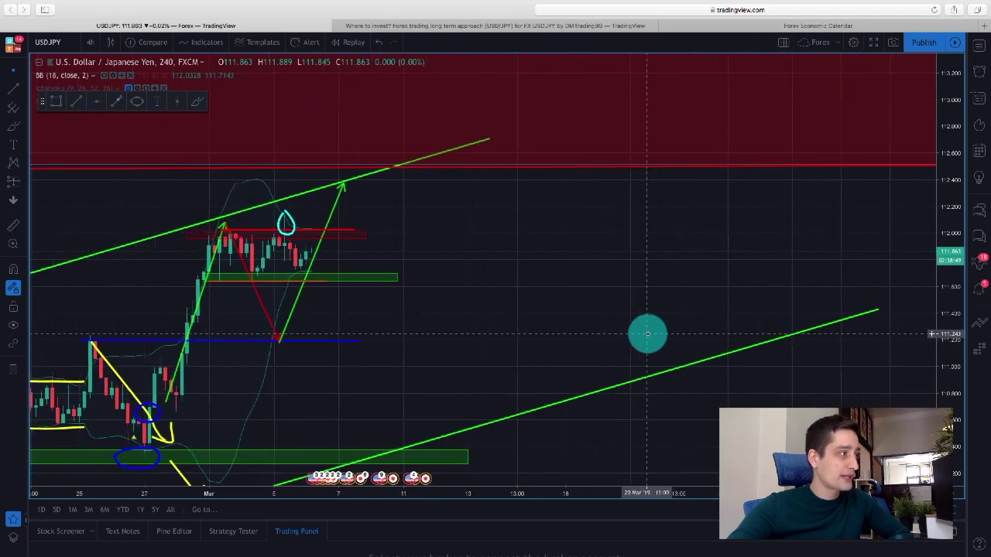
{"action": "scroll", "coordinate": [414, 370], "scroll_direction": "left", "scroll_amount": 5}
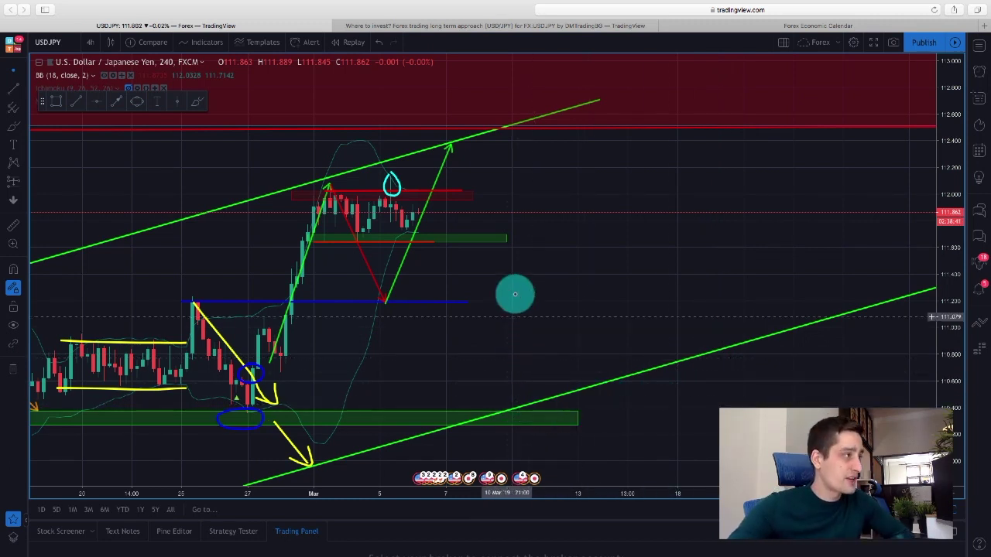
{"action": "scroll", "coordinate": [478, 297], "scroll_direction": "right", "scroll_amount": 2}
{"action": "scroll", "coordinate": [482, 298], "scroll_direction": "up", "scroll_amount": 3}
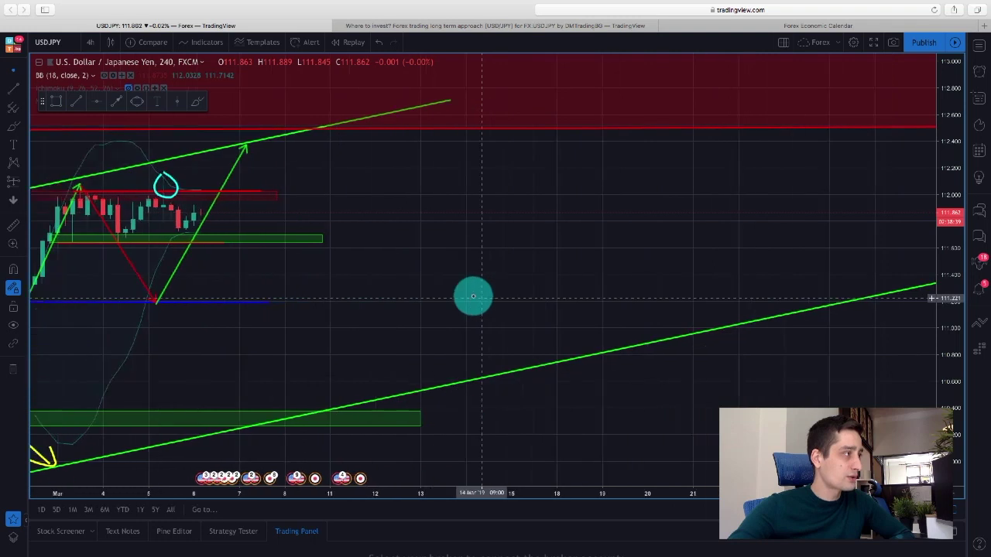
{"action": "scroll", "coordinate": [285, 281], "scroll_direction": "left", "scroll_amount": 3}
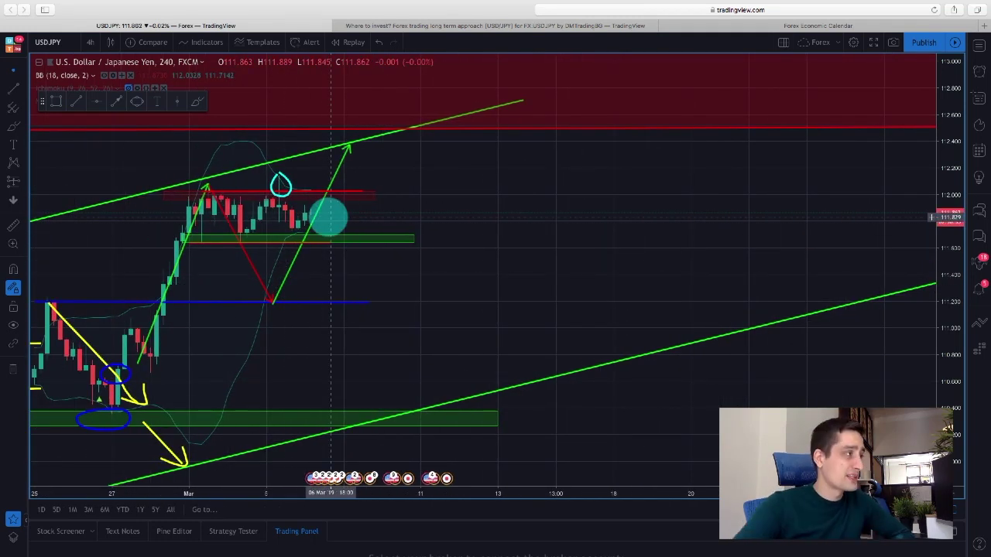
{"action": "scroll", "coordinate": [309, 247], "scroll_direction": "right", "scroll_amount": 5}
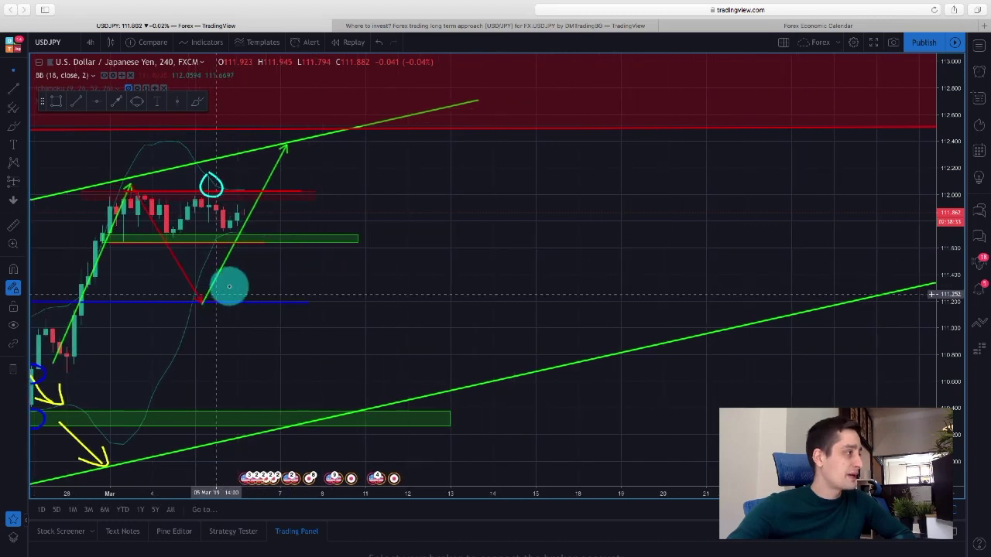
{"action": "scroll", "coordinate": [511, 331], "scroll_direction": "left", "scroll_amount": 5}
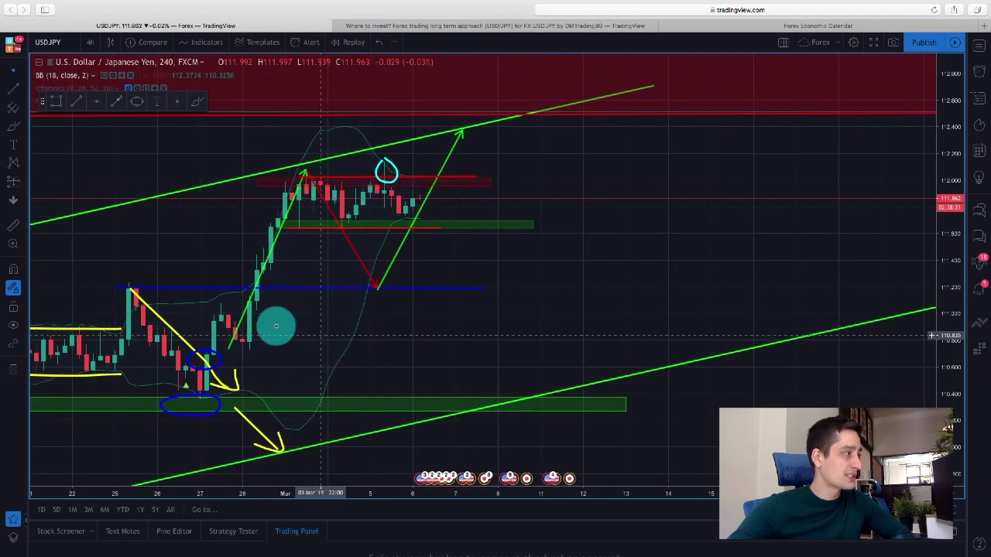
- Circle the Feb 25 swing high with the brush and recolour the ellipse yellow
{"action": "left_click", "coordinate": [198, 102]}
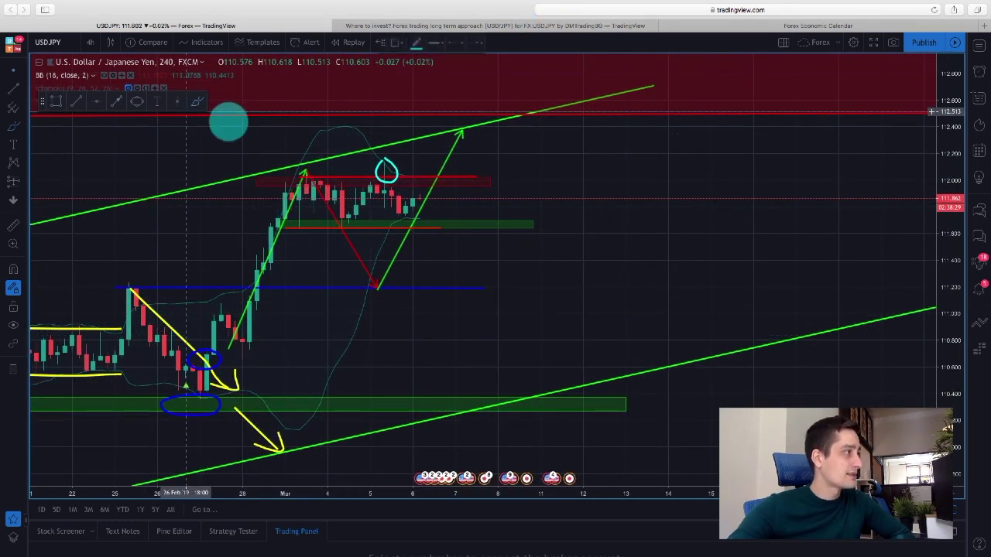
{"action": "left_click", "coordinate": [417, 43]}
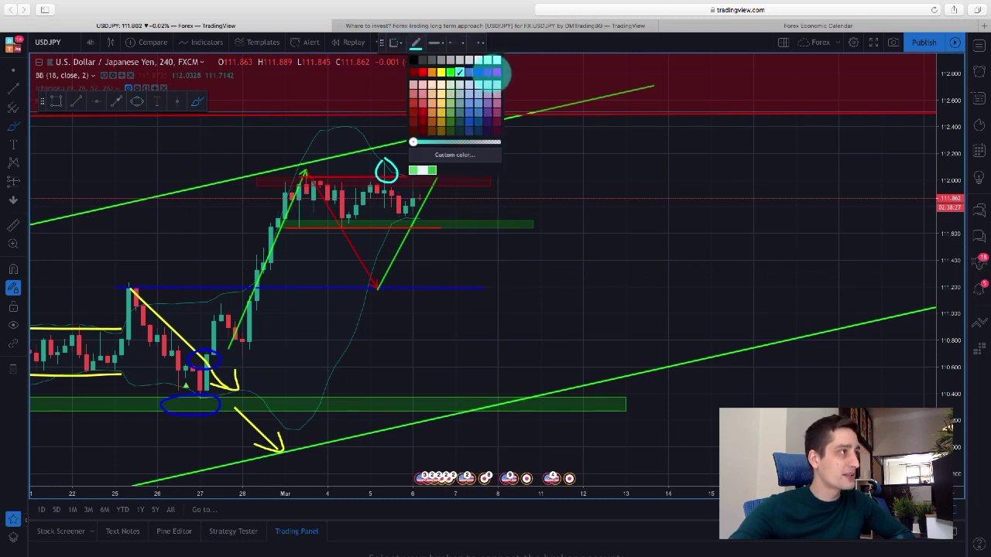
{"action": "left_click", "coordinate": [496, 72]}
{"action": "left_click_drag", "start_coordinate": [150, 274], "coordinate": [122, 287]}
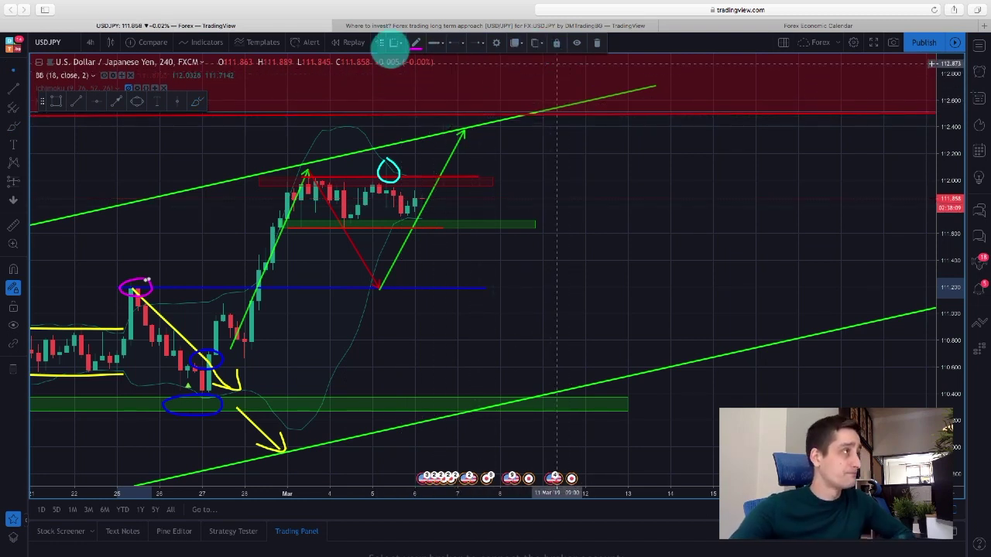
{"action": "left_click", "coordinate": [416, 44]}
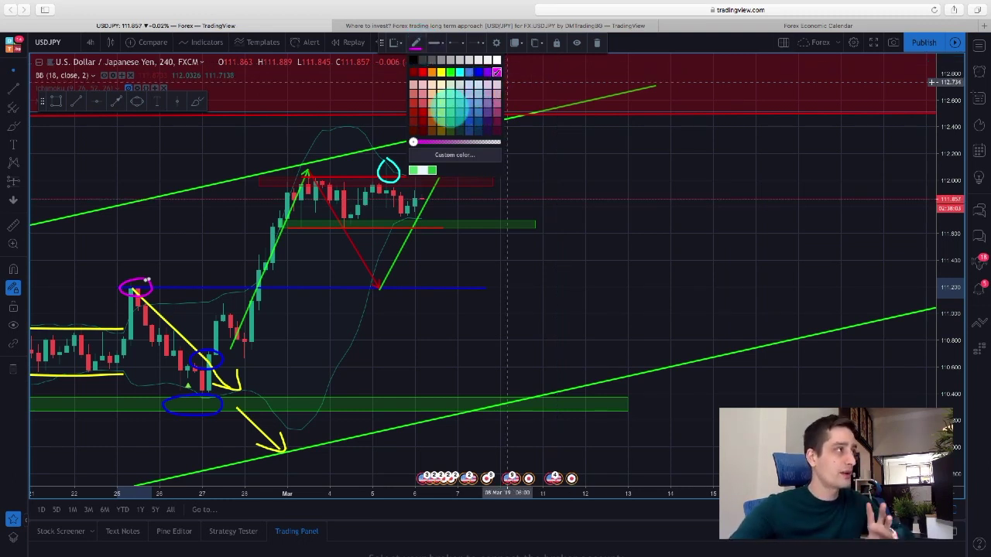
{"action": "left_click", "coordinate": [440, 103]}
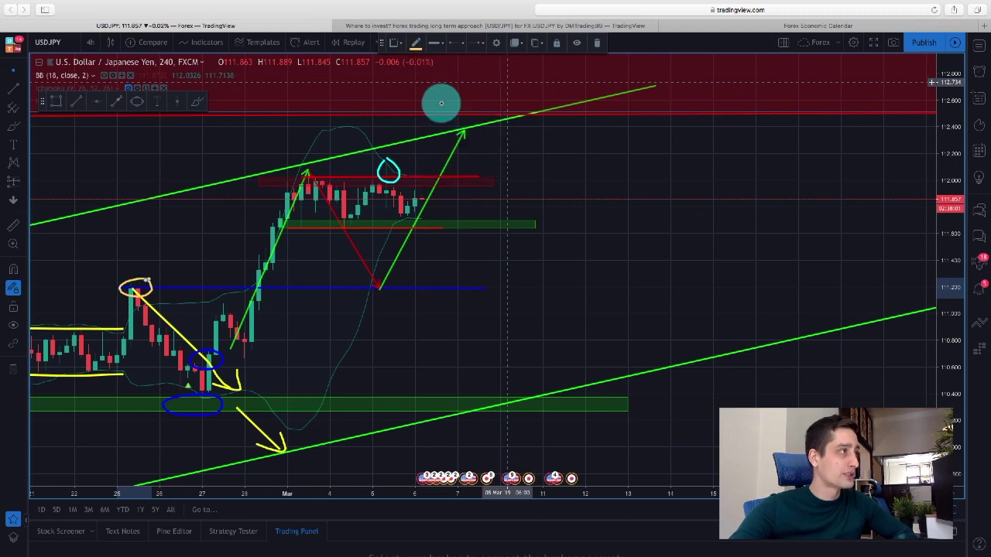
- Circle the Mar 5 low in yellow and add two short yellow lines near the support zone
{"action": "left_click", "coordinate": [198, 102]}
{"action": "mouse_move", "coordinate": [387, 272]}
{"action": "left_mouse_down"}
{"action": "mouse_move", "coordinate": [392, 278]}
{"action": "mouse_move", "coordinate": [365, 279]}
{"action": "mouse_move", "coordinate": [374, 295]}
{"action": "mouse_move", "coordinate": [394, 276]}
{"action": "left_mouse_up"}
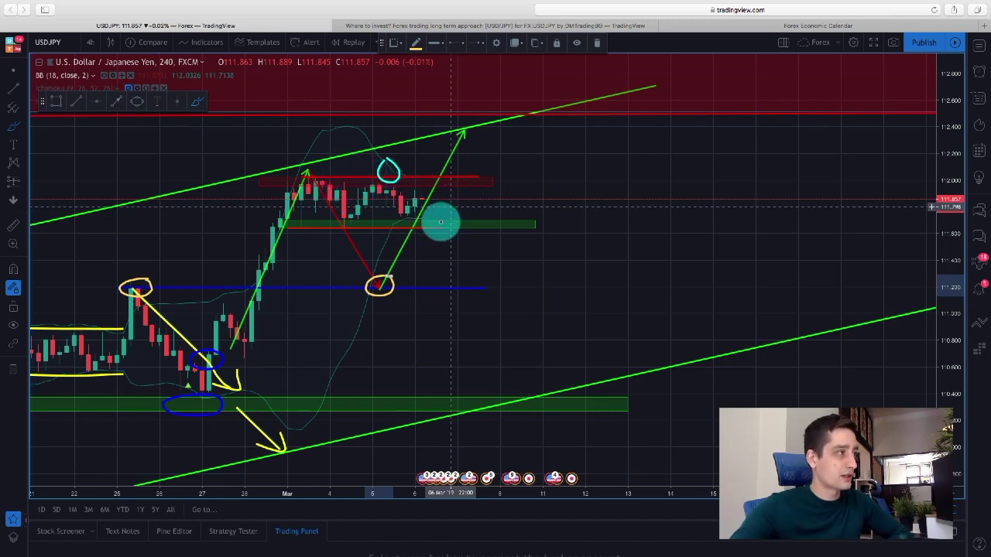
{"action": "left_click_drag", "start_coordinate": [401, 228], "coordinate": [450, 228]}
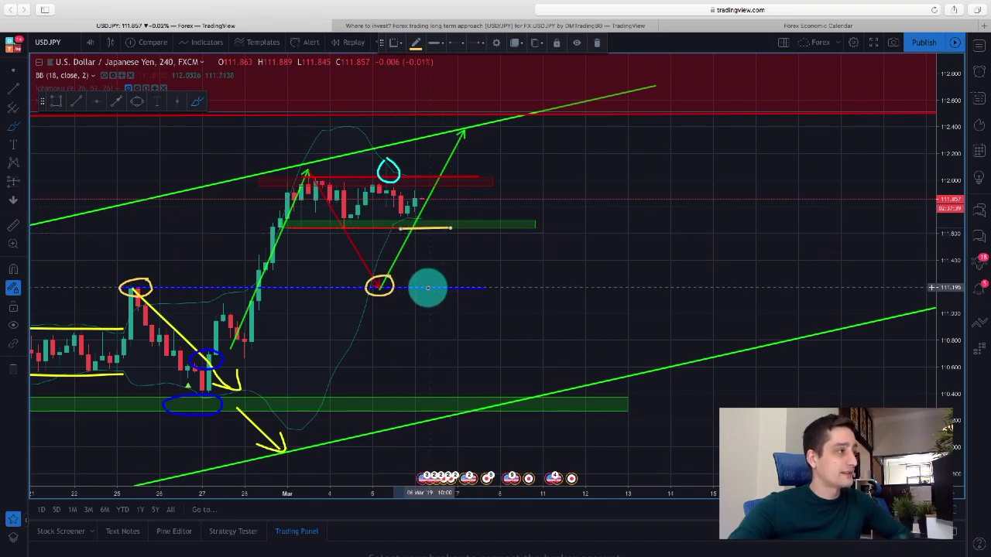
{"action": "left_click_drag", "start_coordinate": [431, 288], "coordinate": [471, 288]}
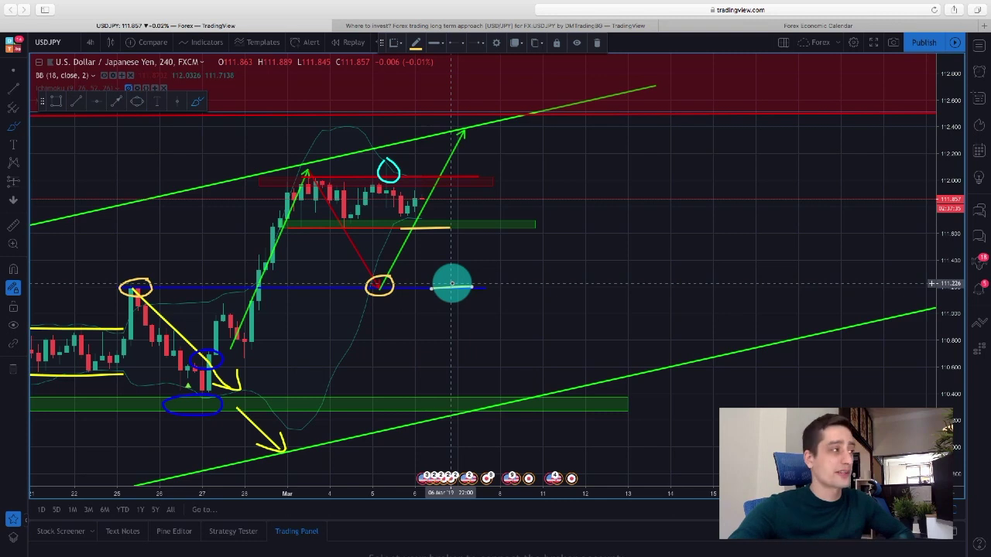
- Draw a yellow curved arrow from the green zone down to the blue line; dismiss Safari's energy banner
{"action": "scroll", "coordinate": [457, 267], "scroll_direction": "right", "scroll_amount": 3}
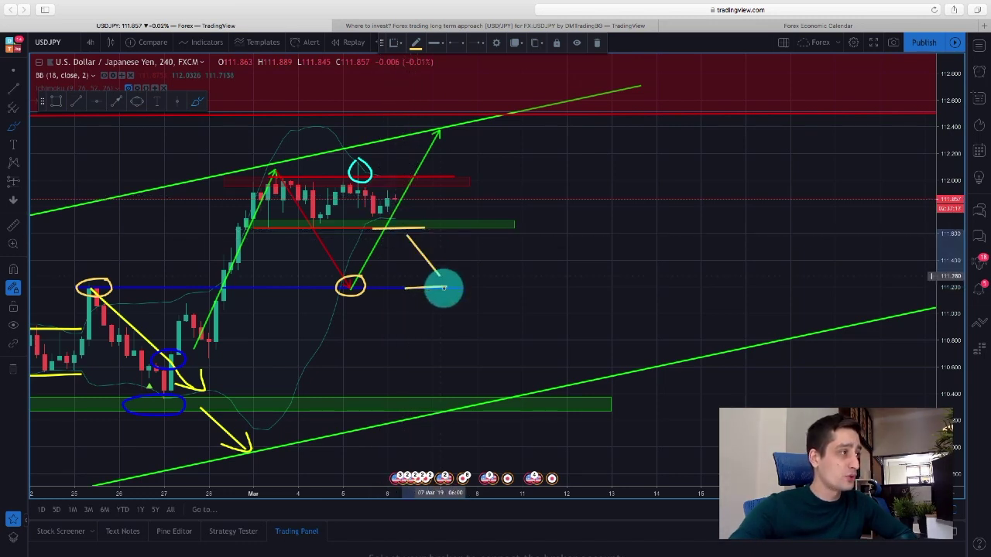
{"action": "mouse_move", "coordinate": [406, 236]}
{"action": "left_mouse_down"}
{"action": "mouse_move", "coordinate": [420, 281]}
{"action": "mouse_move", "coordinate": [447, 291]}
{"action": "mouse_move", "coordinate": [431, 290]}
{"action": "mouse_move", "coordinate": [427, 301]}
{"action": "left_mouse_up"}
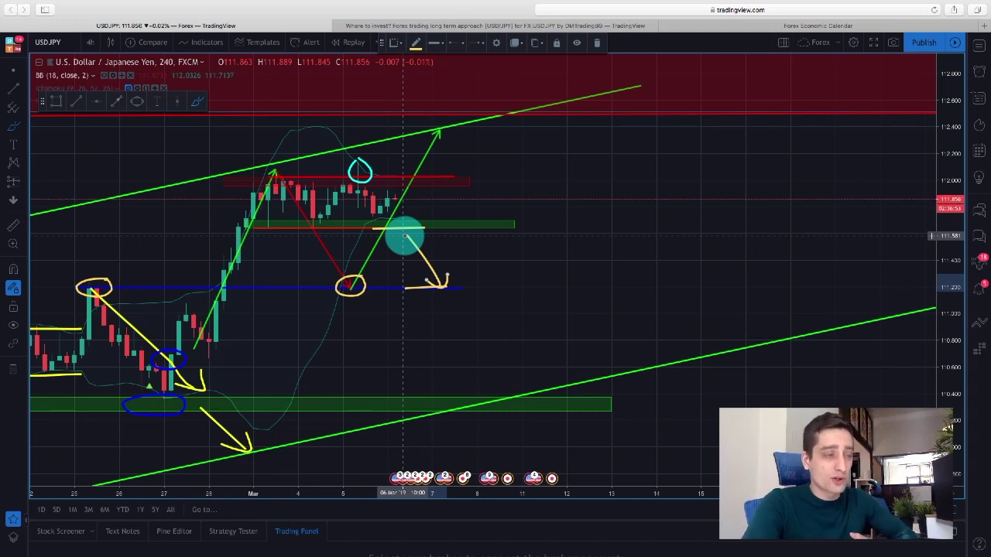
{"action": "scroll", "coordinate": [524, 188], "scroll_direction": "left", "scroll_amount": 5}
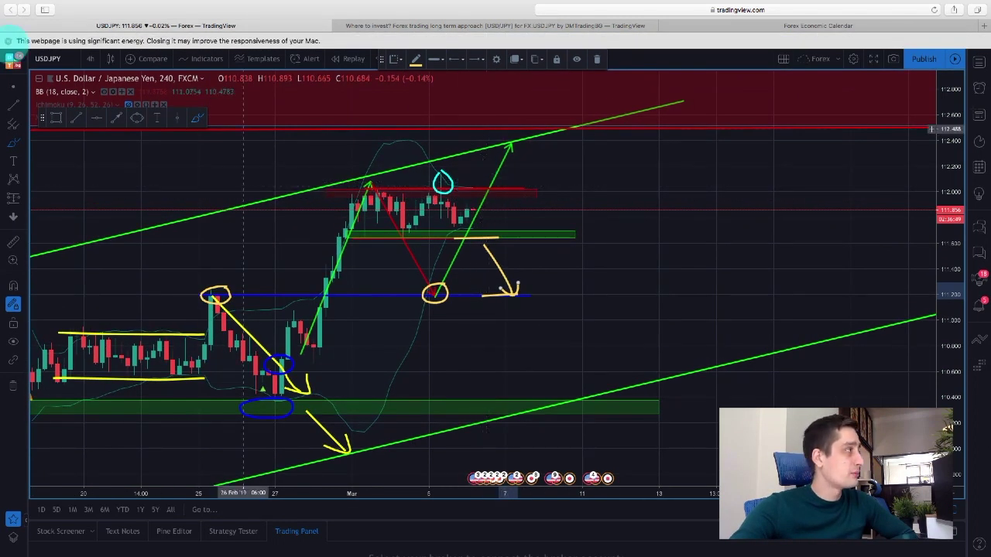
{"action": "left_click", "coordinate": [12, 35]}
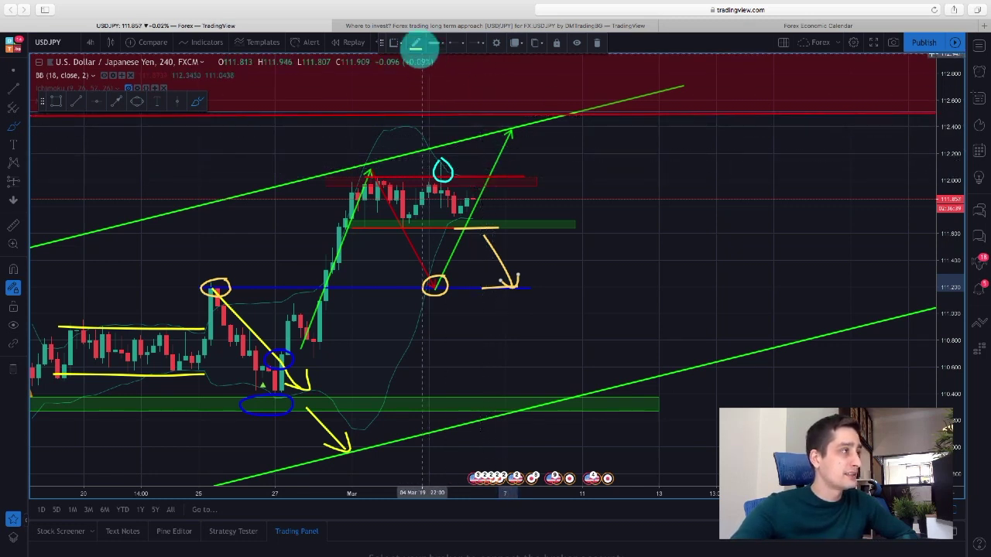
- Outline the green arrow's target at the upper channel line with a light blue brush
{"action": "left_click", "coordinate": [545, 163]}
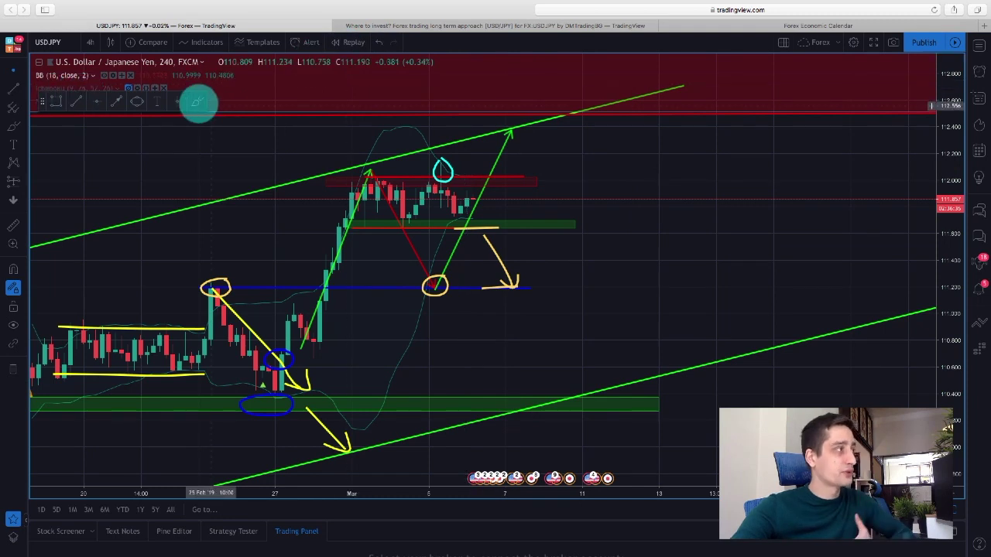
{"action": "left_click", "coordinate": [200, 103]}
{"action": "left_click", "coordinate": [416, 43]}
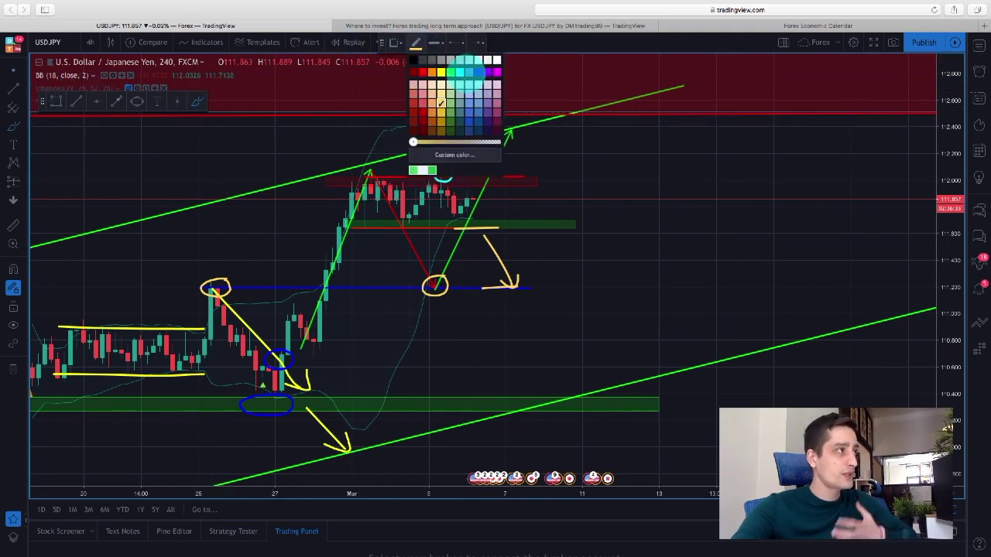
{"action": "left_click", "coordinate": [469, 72]}
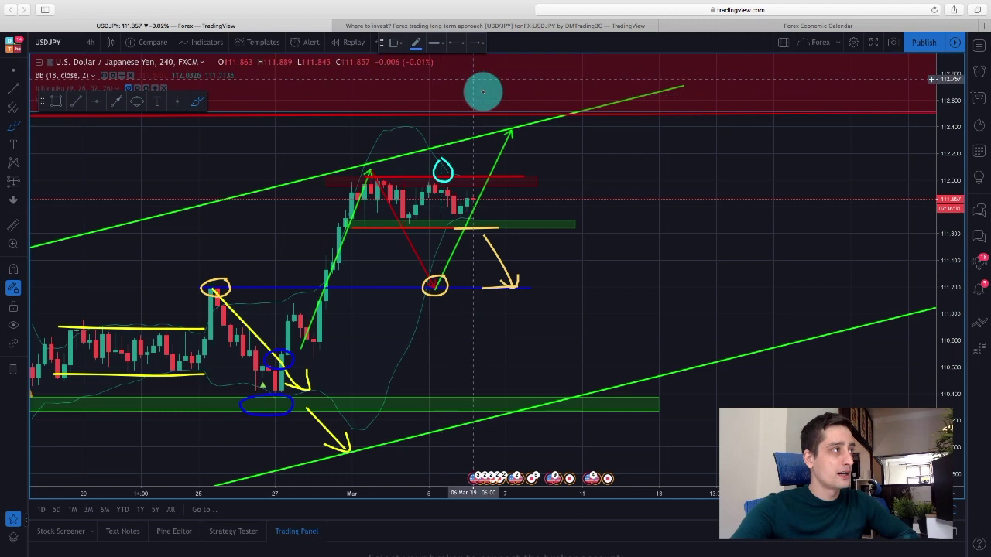
{"action": "mouse_move", "coordinate": [466, 113]}
{"action": "left_mouse_down"}
{"action": "mouse_move", "coordinate": [469, 176]}
{"action": "mouse_move", "coordinate": [518, 173]}
{"action": "mouse_move", "coordinate": [525, 117]}
{"action": "mouse_move", "coordinate": [467, 117]}
{"action": "left_mouse_up"}
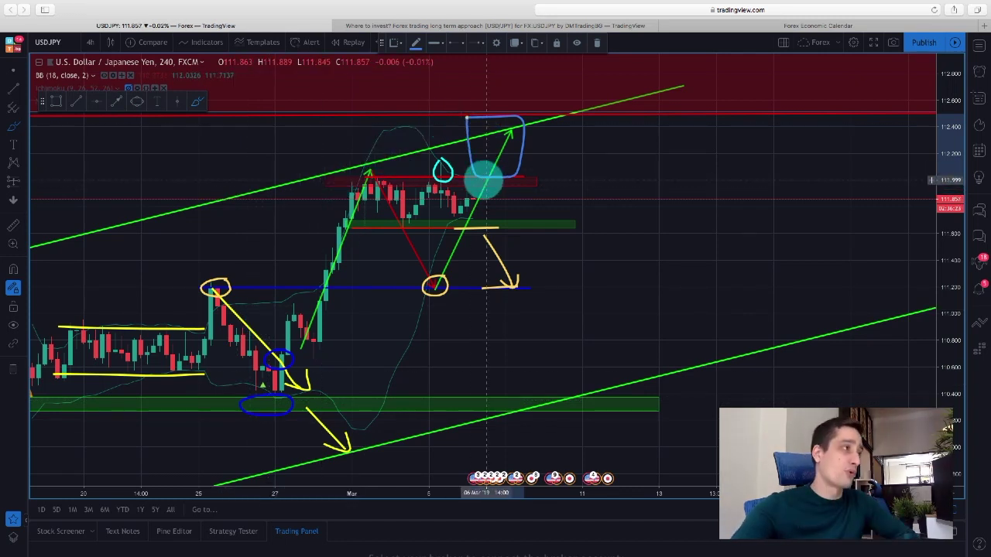
{"action": "scroll", "coordinate": [499, 169], "scroll_direction": "up", "scroll_amount": 2}
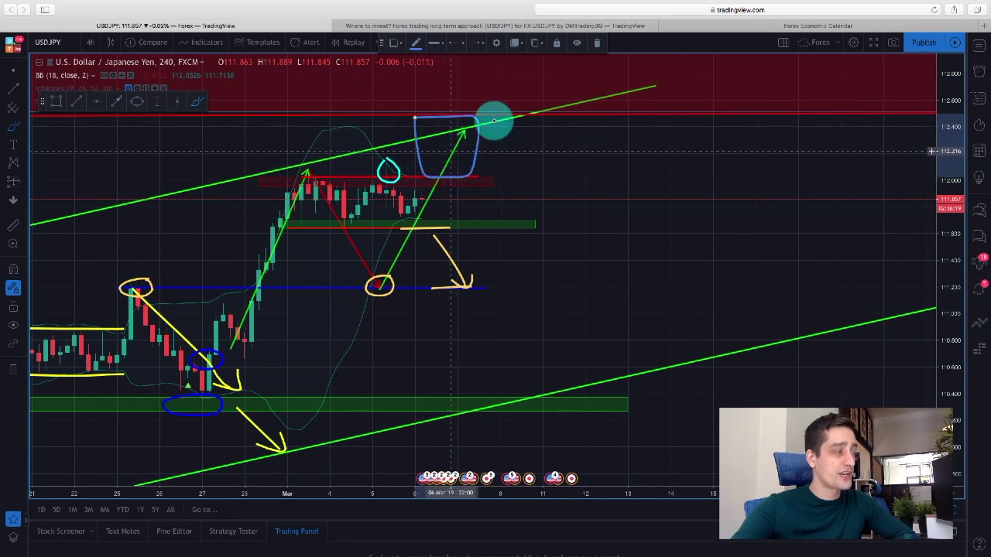
- Pan and rescale the chart to leave more space above and to the right
{"action": "left_click_drag", "start_coordinate": [595, 289], "coordinate": [600, 373]}
{"action": "scroll", "coordinate": [520, 250], "scroll_direction": "down", "scroll_amount": 2}
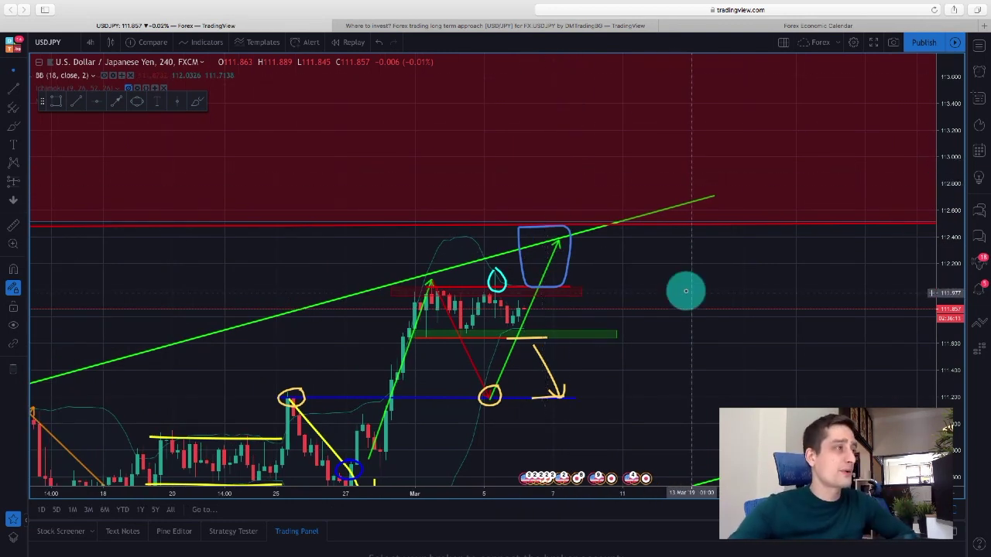
{"action": "left_click_drag", "start_coordinate": [630, 276], "coordinate": [563, 276]}
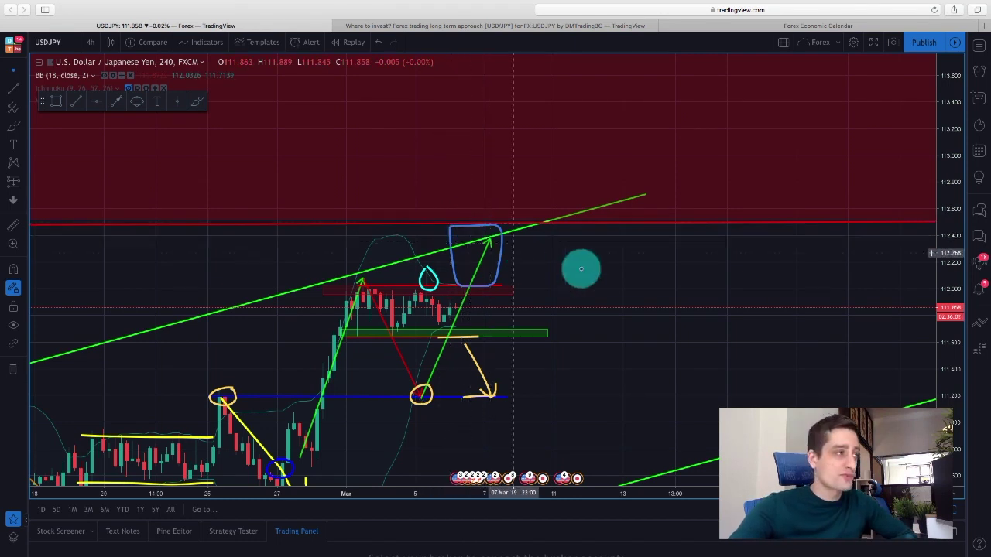
{"action": "scroll", "coordinate": [581, 270], "scroll_direction": "right", "scroll_amount": 5}
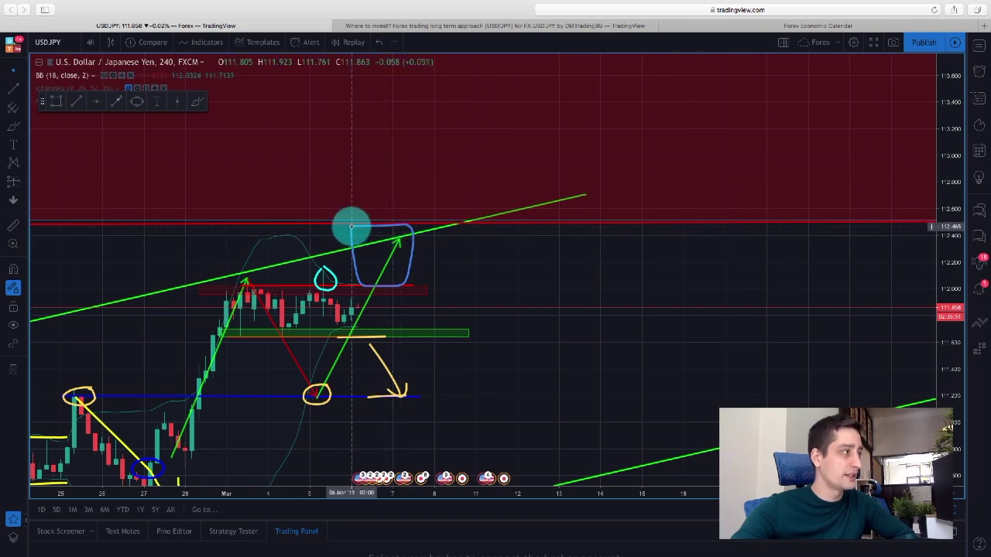
- Draw a purple brush box inside the blue target outline at the channel top
{"action": "left_click", "coordinate": [198, 102]}
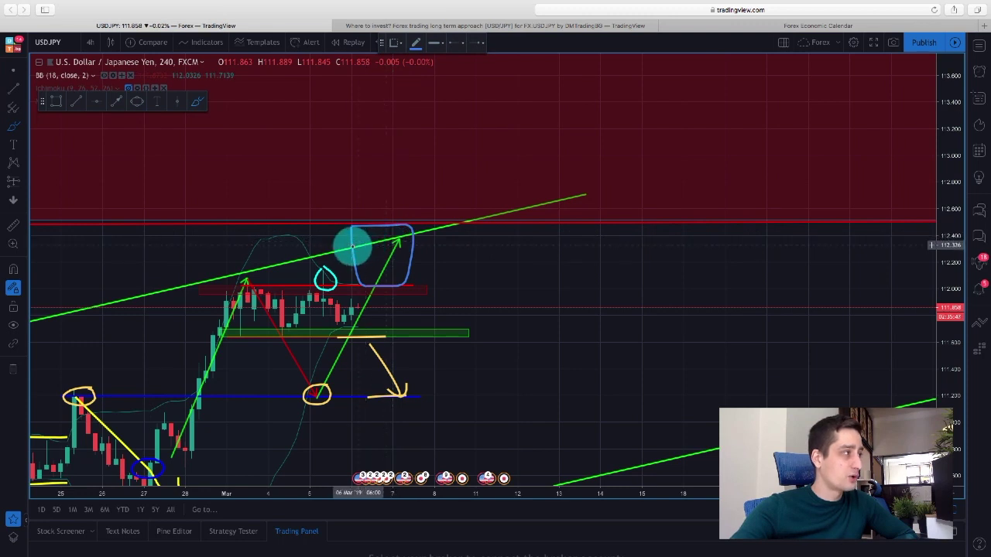
{"action": "left_click", "coordinate": [415, 43]}
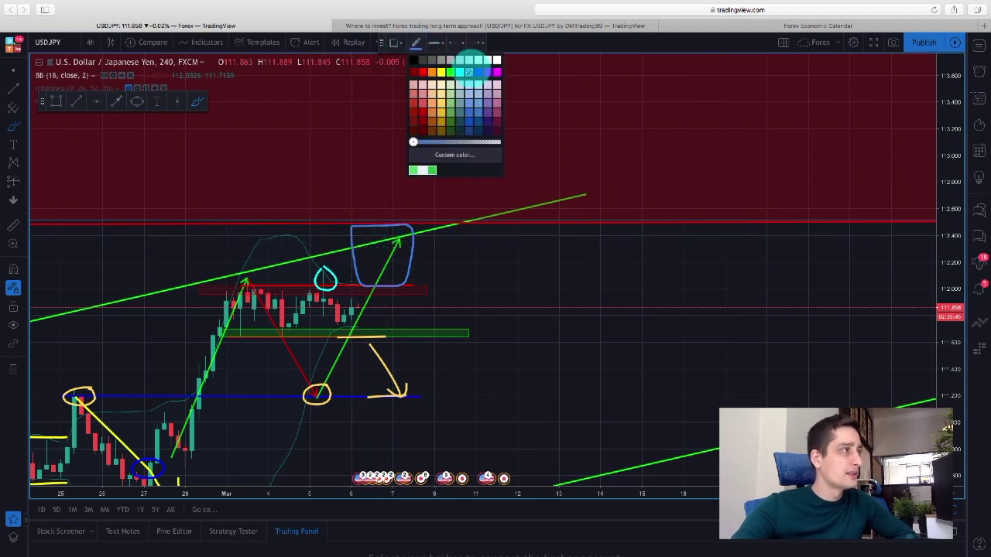
{"action": "left_click", "coordinate": [496, 72]}
{"action": "mouse_move", "coordinate": [352, 248]}
{"action": "left_mouse_down"}
{"action": "mouse_move", "coordinate": [354, 283]}
{"action": "mouse_move", "coordinate": [384, 284]}
{"action": "mouse_move", "coordinate": [394, 239]}
{"action": "left_mouse_up"}
{"action": "scroll", "coordinate": [277, 218], "scroll_direction": "down", "scroll_amount": 1}
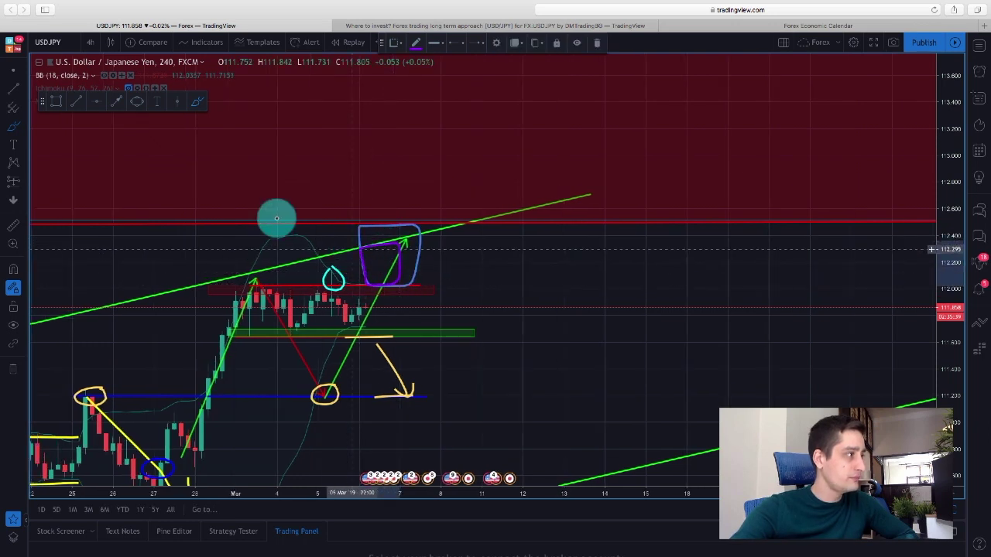
{"action": "left_click", "coordinate": [486, 265]}
- Pan the chart to recentre the annotations, briefly selecting the red resistance zone
{"action": "scroll", "coordinate": [486, 265], "scroll_direction": "right", "scroll_amount": 5}
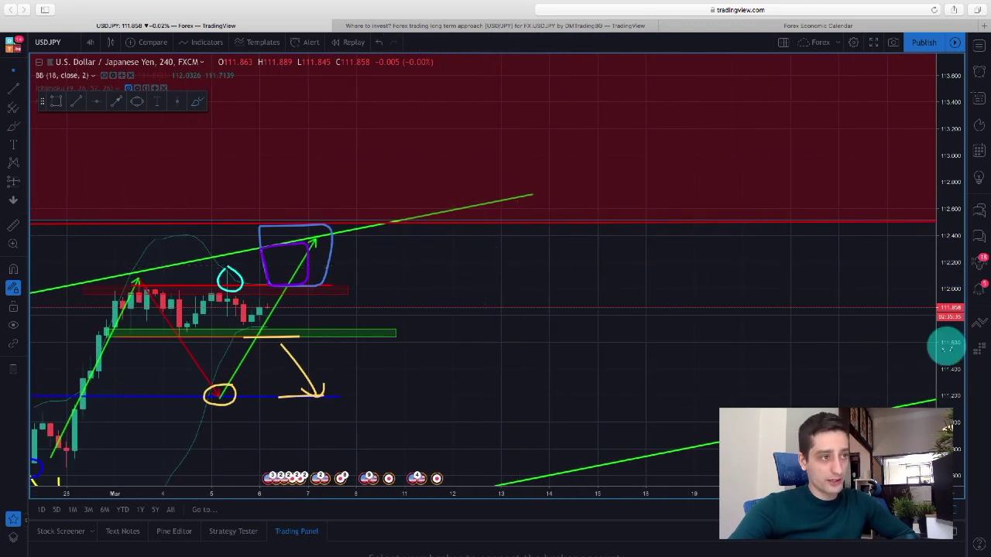
{"action": "left_click_drag", "start_coordinate": [524, 374], "coordinate": [632, 328]}
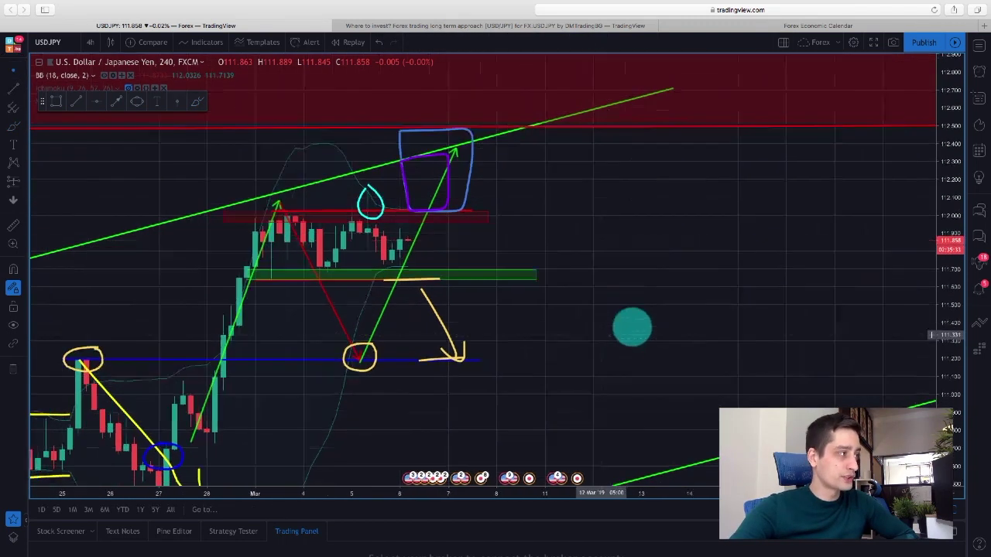
{"action": "left_click", "coordinate": [298, 216]}
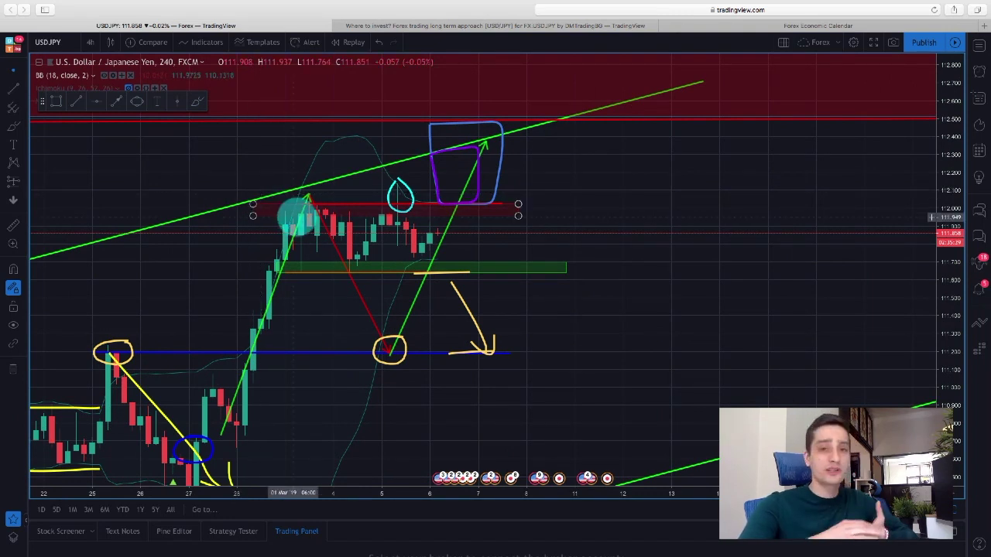
{"action": "left_click", "coordinate": [398, 237]}
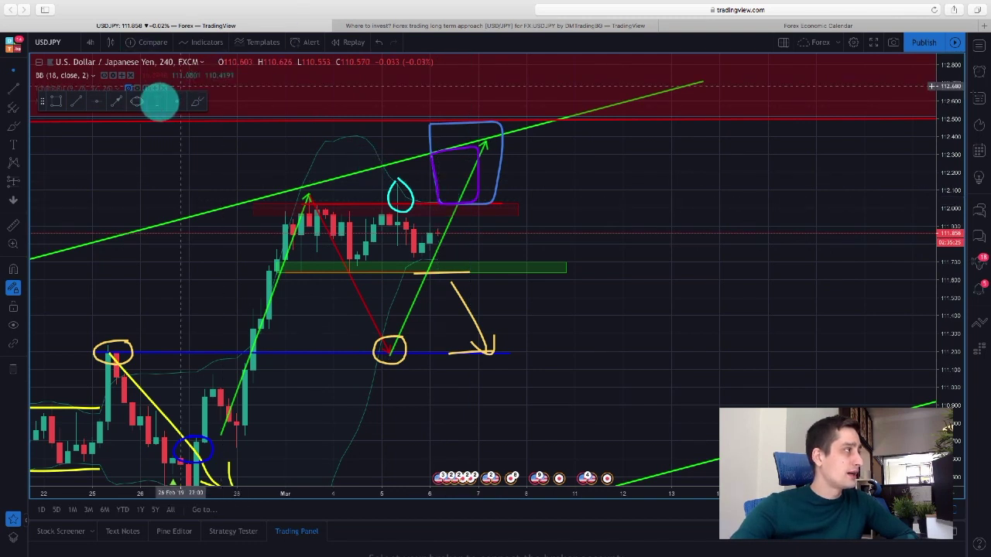
{"action": "left_click", "coordinate": [118, 102]}
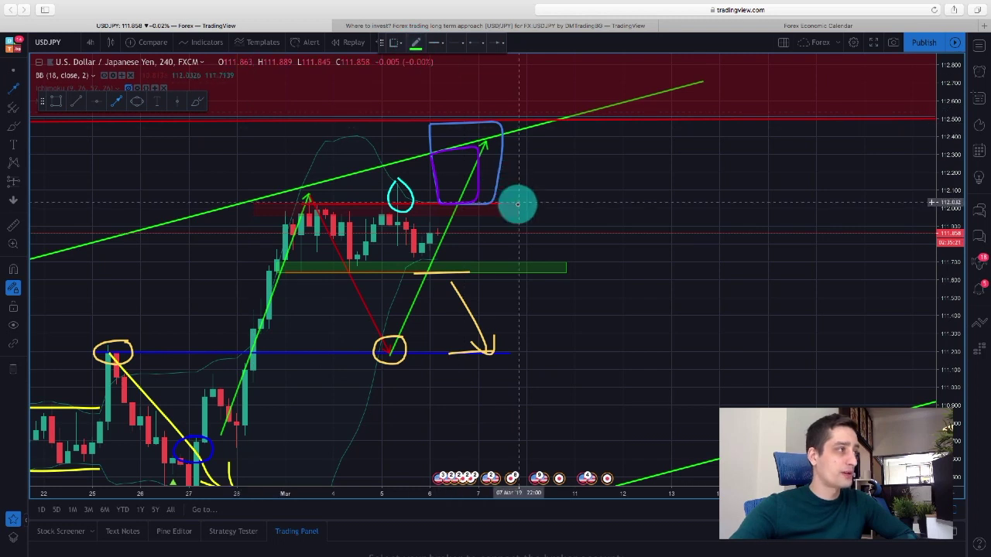
- Draw a red arrow from the right pointing at the red resistance zone
{"action": "mouse_move", "coordinate": [622, 180]}
{"action": "left_mouse_down"}
{"action": "mouse_move", "coordinate": [504, 217]}
{"action": "mouse_move", "coordinate": [483, 210]}
{"action": "left_mouse_up"}
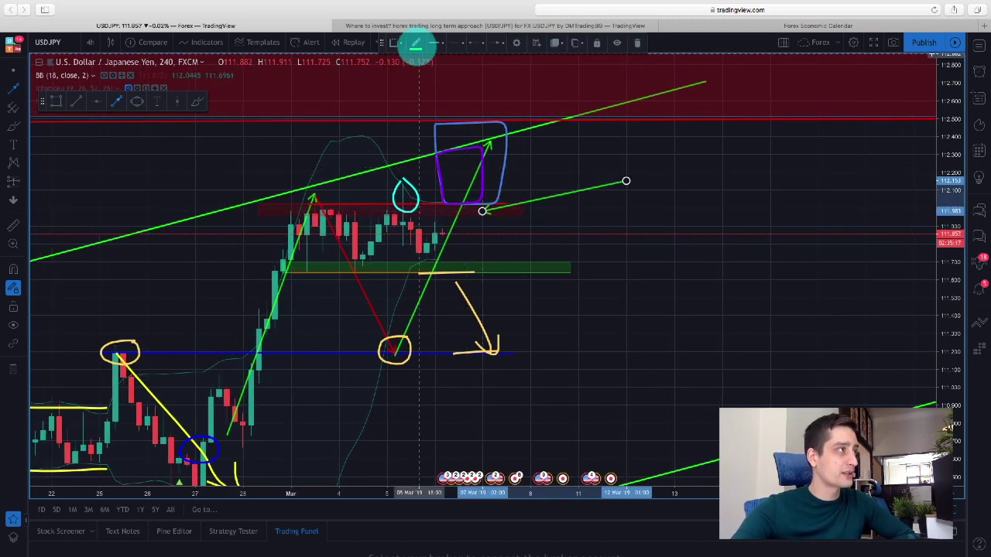
{"action": "left_click", "coordinate": [416, 43]}
{"action": "left_click", "coordinate": [414, 72]}
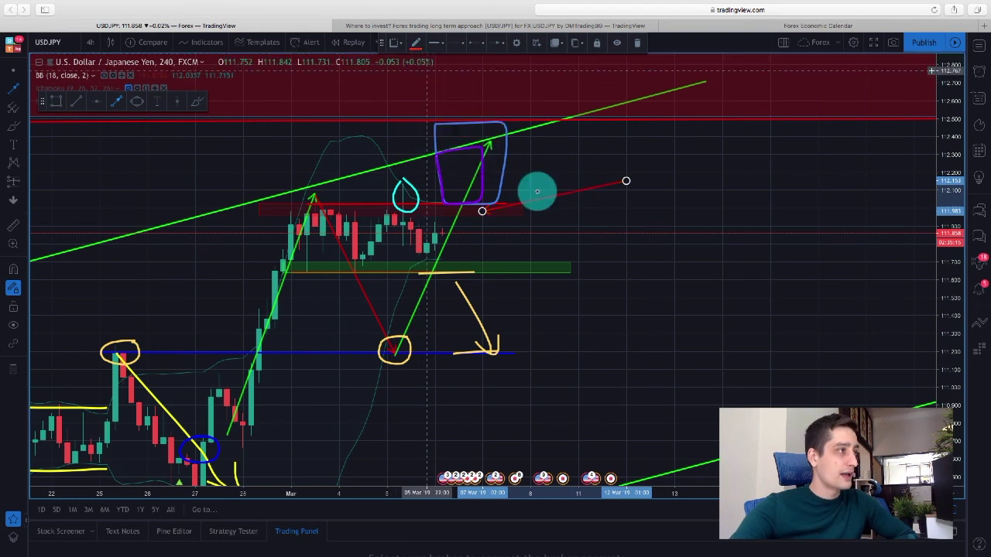
{"action": "left_click", "coordinate": [566, 208]}
- Add a green arrow line from the right pointing at the green support zone
{"action": "left_click", "coordinate": [116, 101]}
{"action": "left_click", "coordinate": [625, 288]}
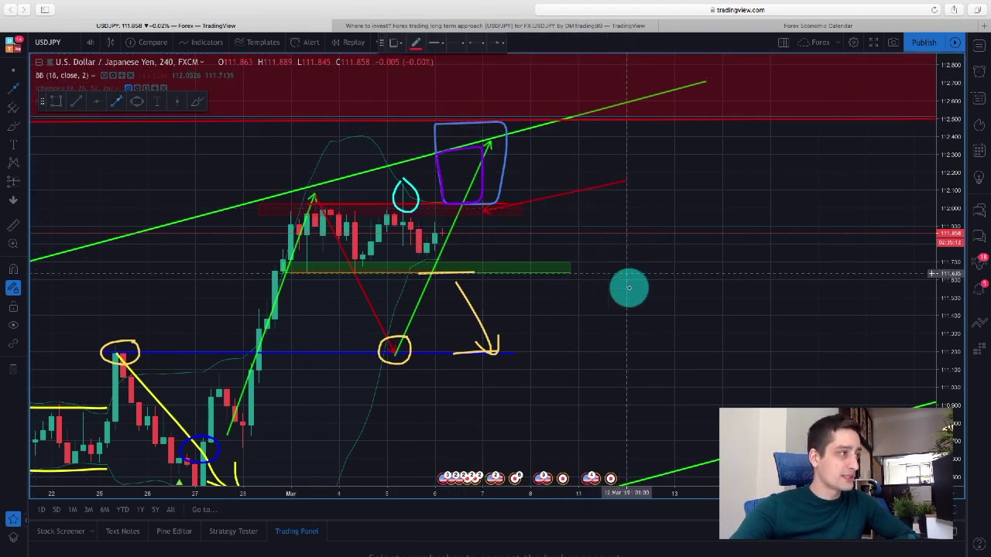
{"action": "left_click", "coordinate": [498, 268]}
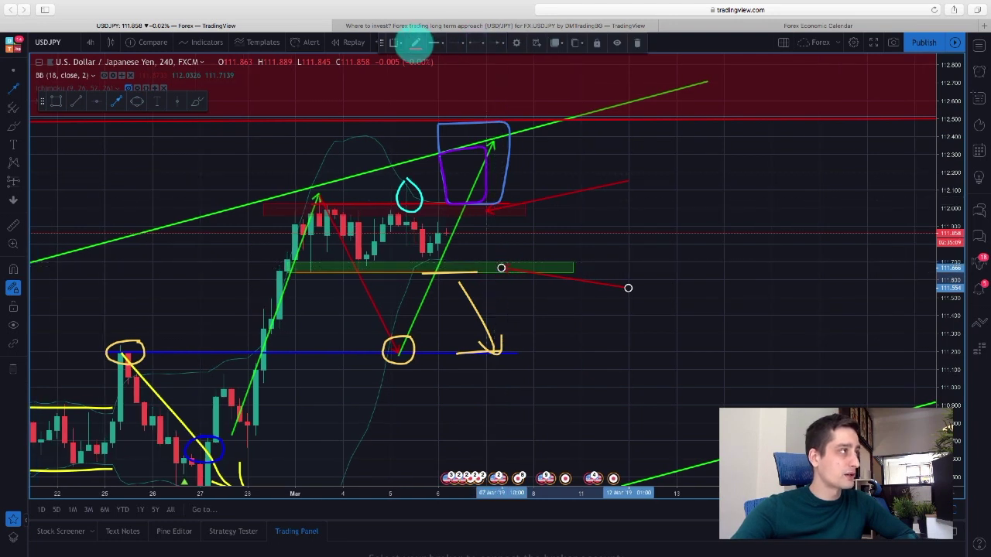
{"action": "left_click", "coordinate": [416, 44]}
{"action": "left_click", "coordinate": [441, 72]}
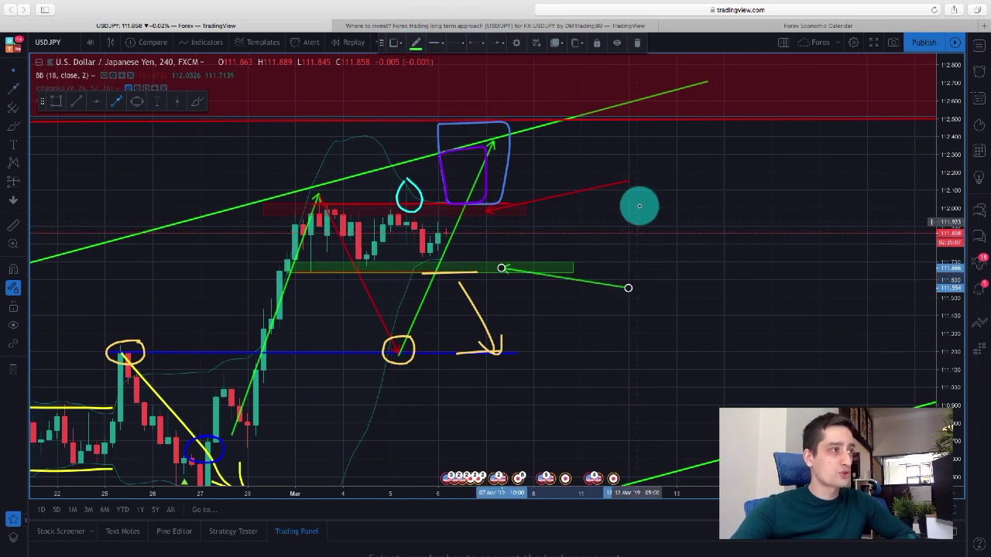
{"action": "left_click", "coordinate": [639, 205]}
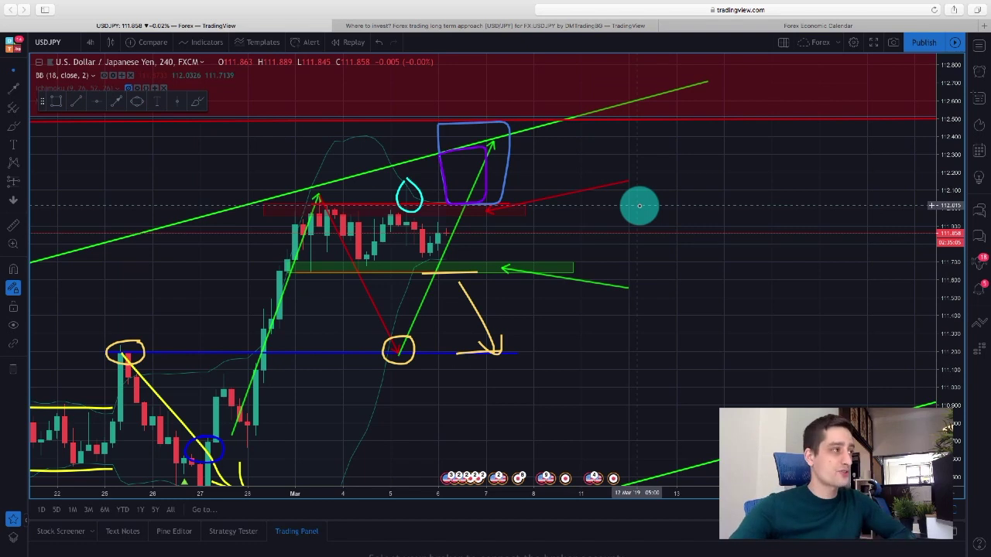
{"action": "left_click", "coordinate": [195, 101]}
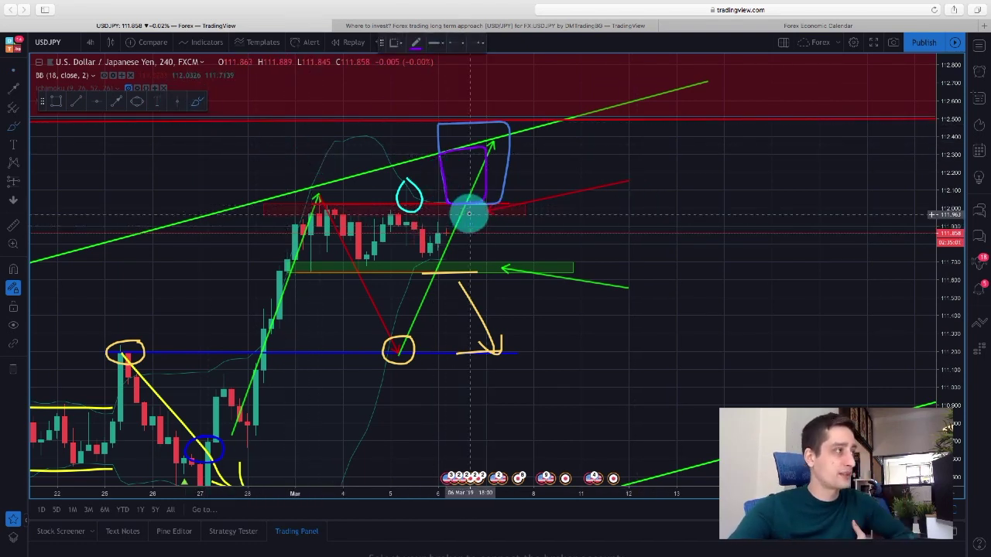
- In orange, circle the latest candles and sketch a zigzag between red and green zones
{"action": "left_click", "coordinate": [416, 43]}
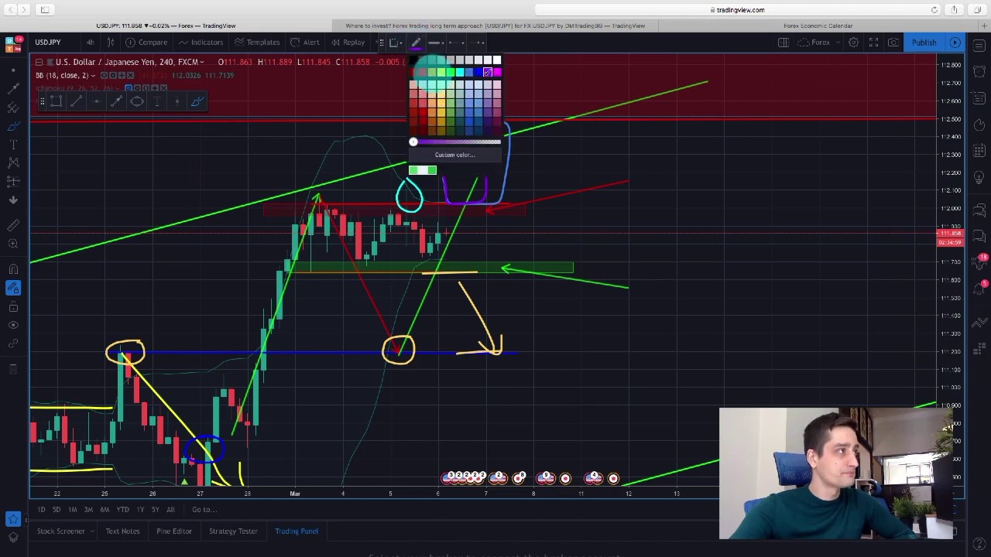
{"action": "left_click", "coordinate": [431, 71]}
{"action": "mouse_move", "coordinate": [461, 203]}
{"action": "left_mouse_down"}
{"action": "mouse_move", "coordinate": [449, 222]}
{"action": "mouse_move", "coordinate": [461, 206]}
{"action": "left_mouse_up"}
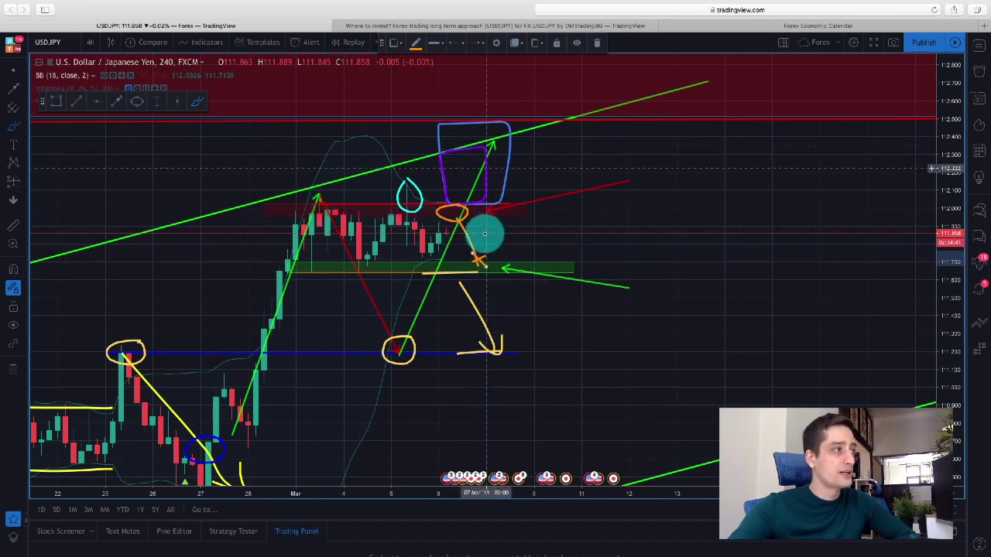
{"action": "mouse_move", "coordinate": [478, 259]}
{"action": "left_mouse_down"}
{"action": "mouse_move", "coordinate": [544, 259]}
{"action": "mouse_move", "coordinate": [568, 222]}
{"action": "mouse_move", "coordinate": [593, 256]}
{"action": "mouse_move", "coordinate": [623, 215]}
{"action": "left_mouse_up"}
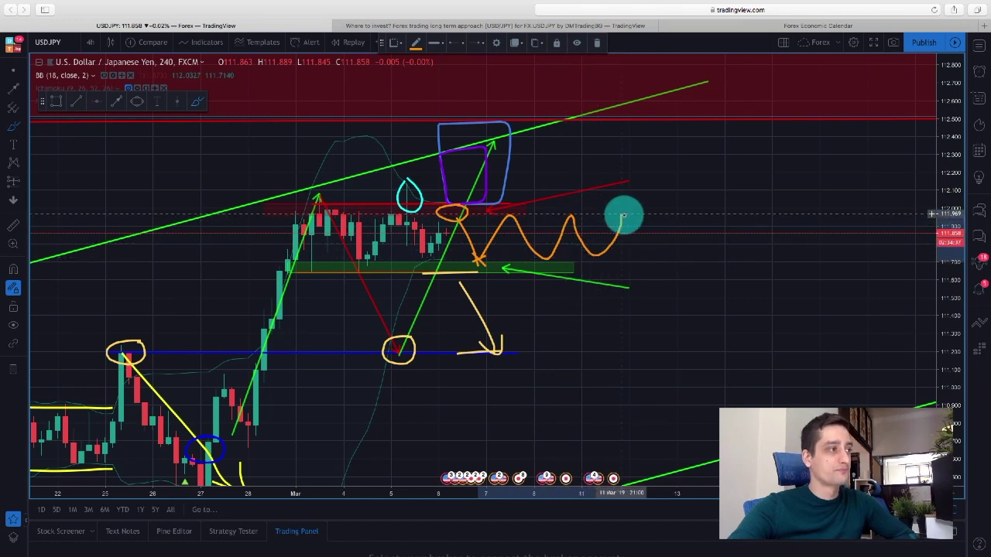